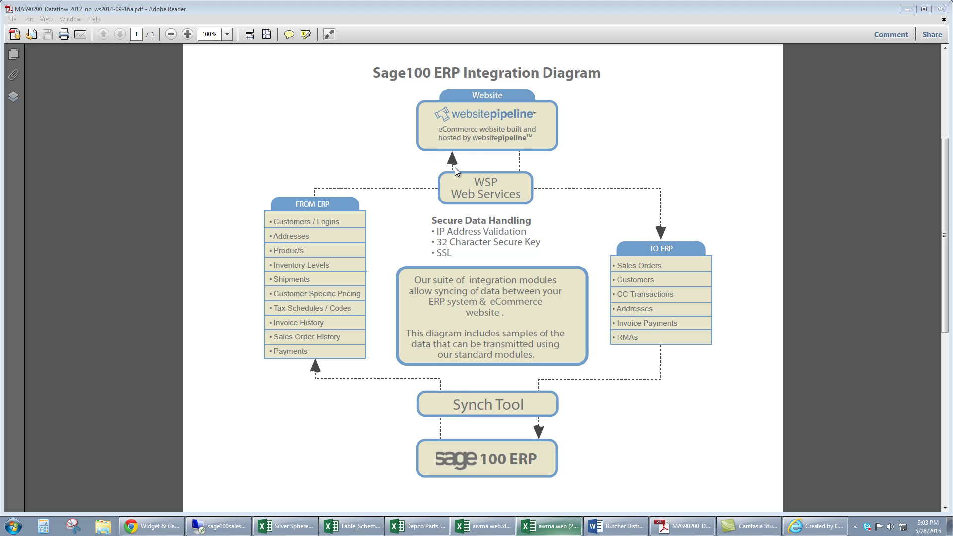
- Switch from Adobe Reader to the Widget & Gadget portal in Chrome
left_click(150, 526)
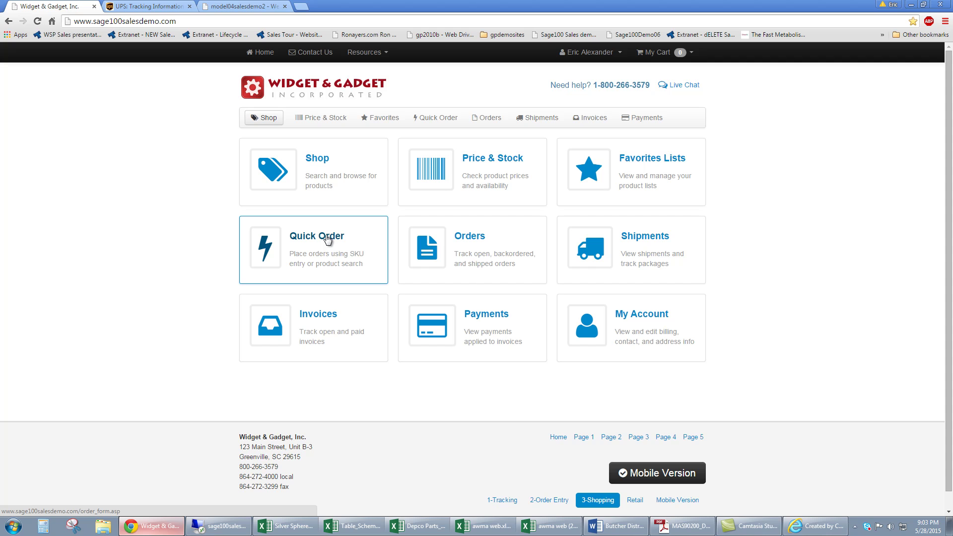
- Browse the Shop catalog results, then open the Price & Stock report
left_click(364, 157)
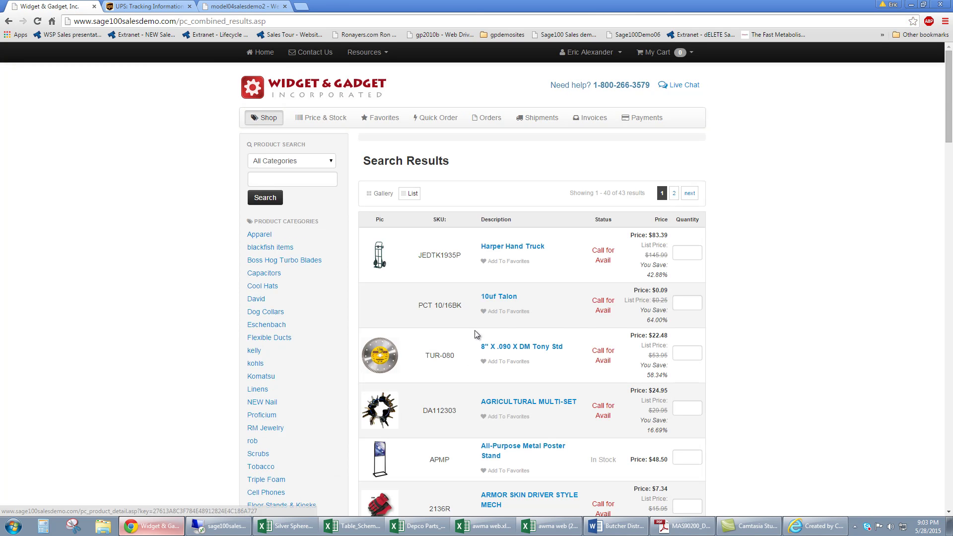
scroll(587, 336, "down", 3)
scroll(586, 336, "down", 3)
scroll(631, 341, "up", 6)
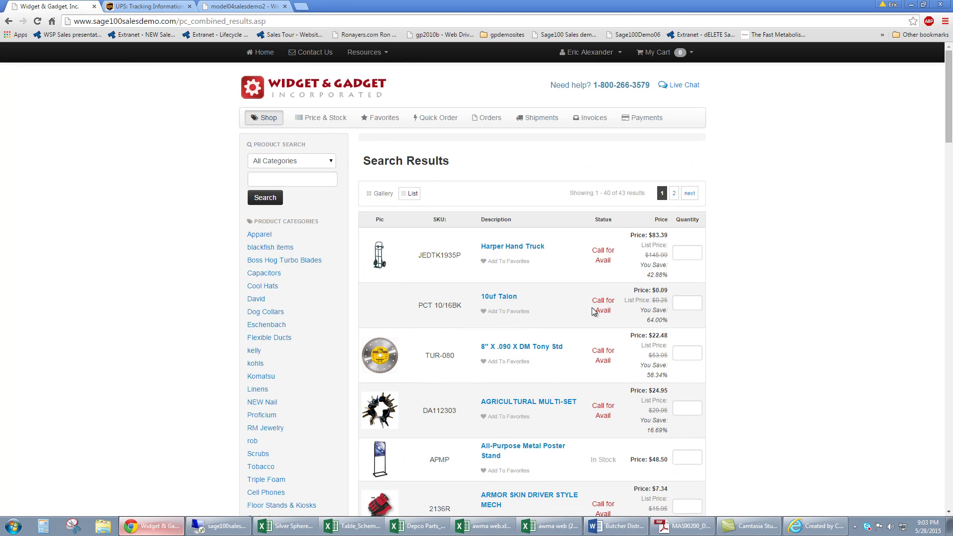
left_click(327, 121)
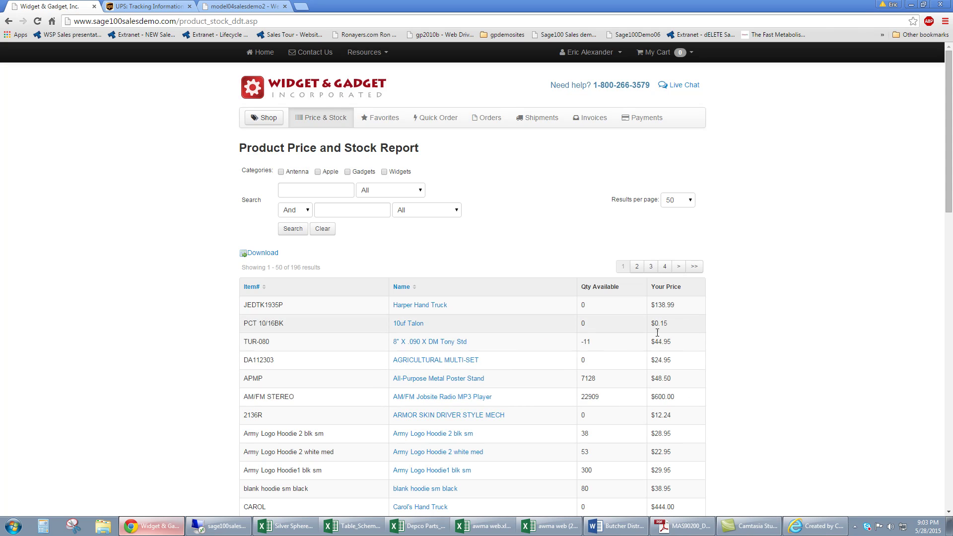
left_click(379, 118)
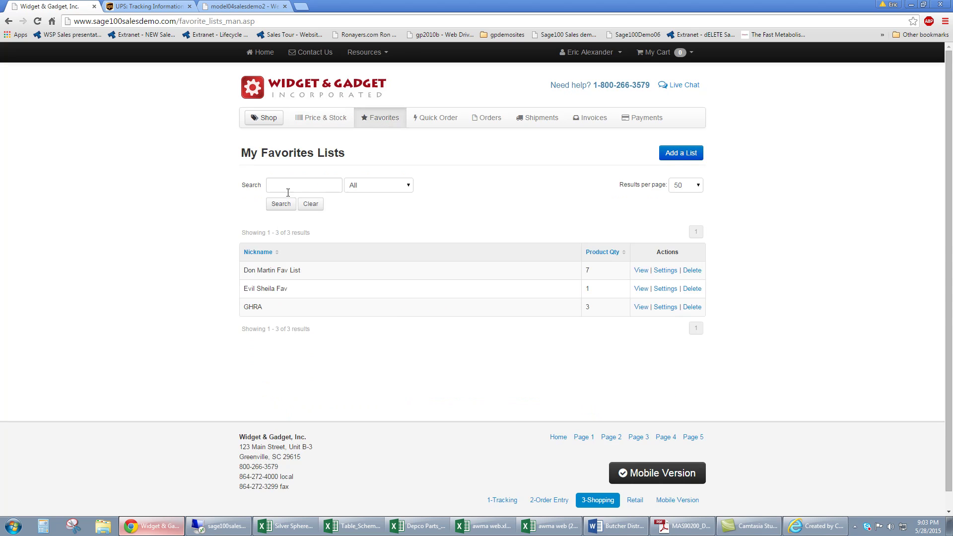
left_click(640, 271)
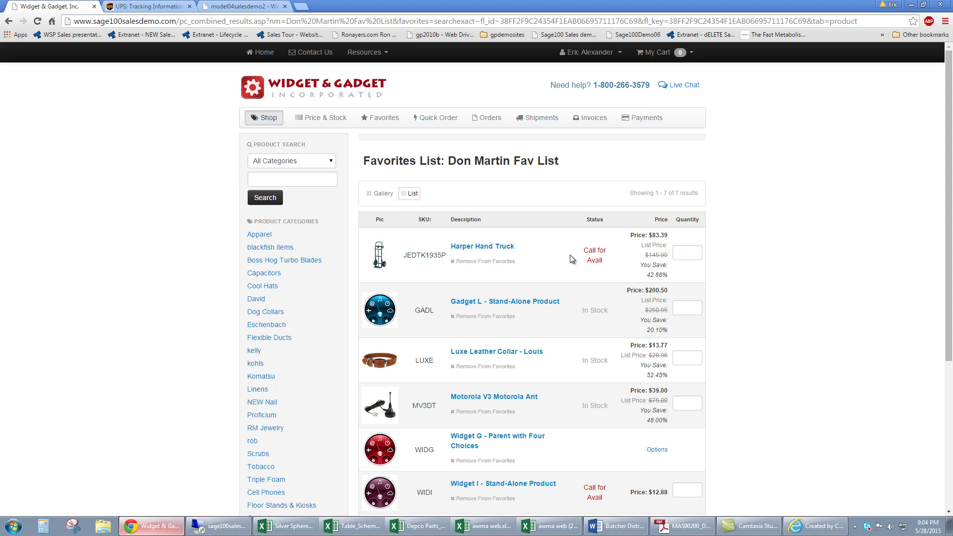
scroll(542, 280, "down", 6)
scroll(543, 283, "up", 5)
- Review the Quick Order form's five lines totalling $169.91, then return to the portal home page
left_click(442, 117)
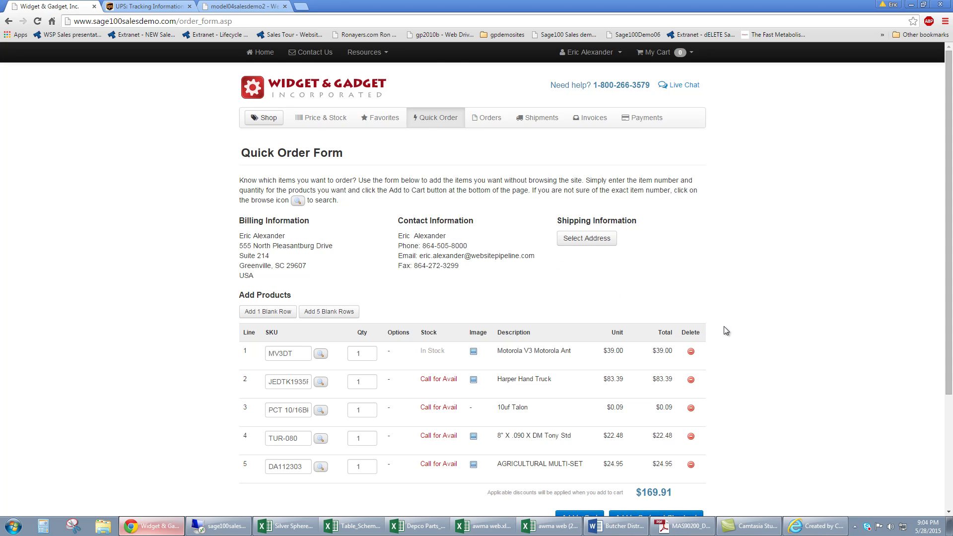
scroll(724, 326, "down", 3)
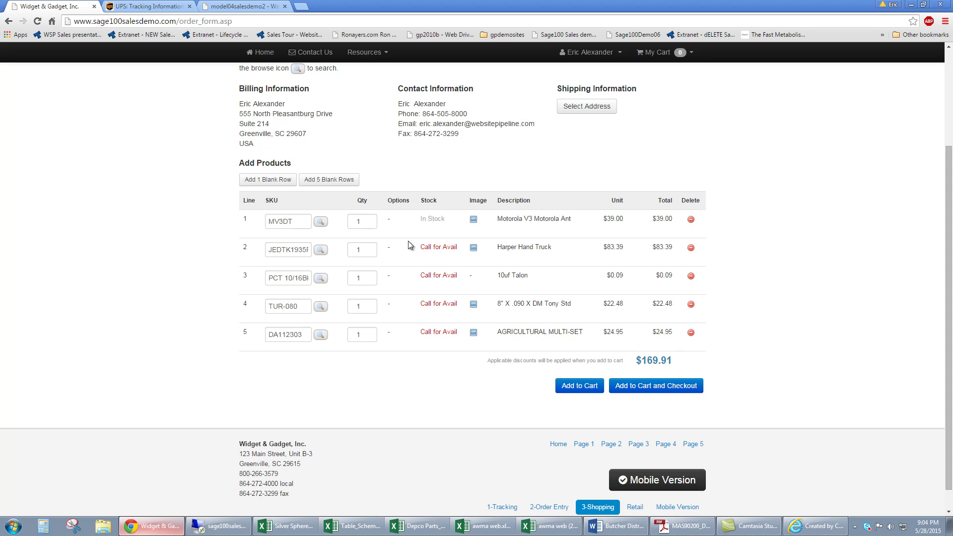
scroll(725, 384, "up", 3)
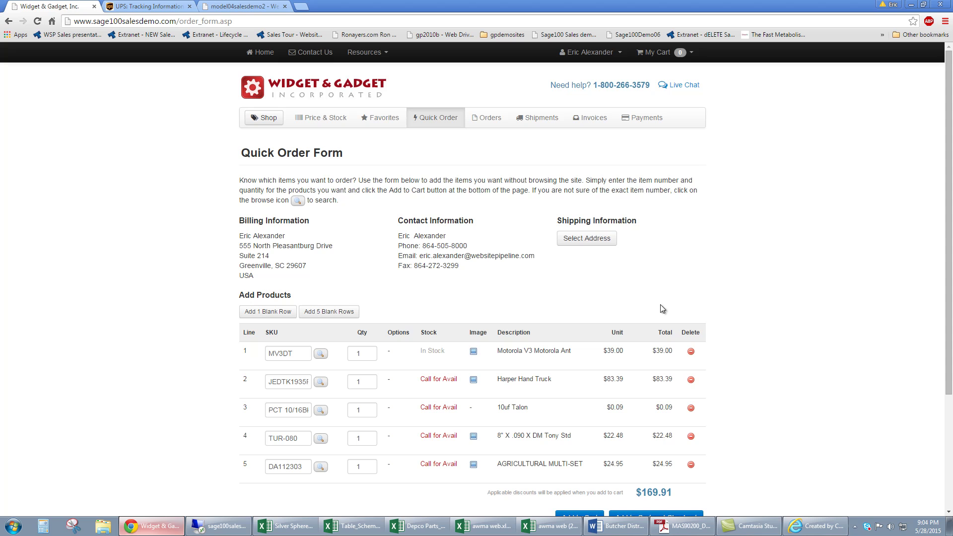
left_click(305, 94)
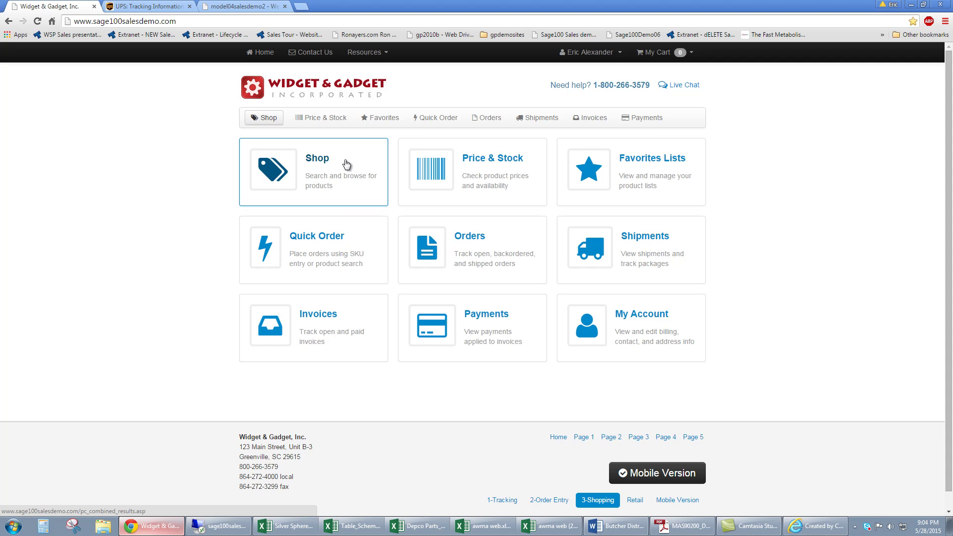
- Search the Shop catalog across all categories for mv3dt
left_click(348, 180)
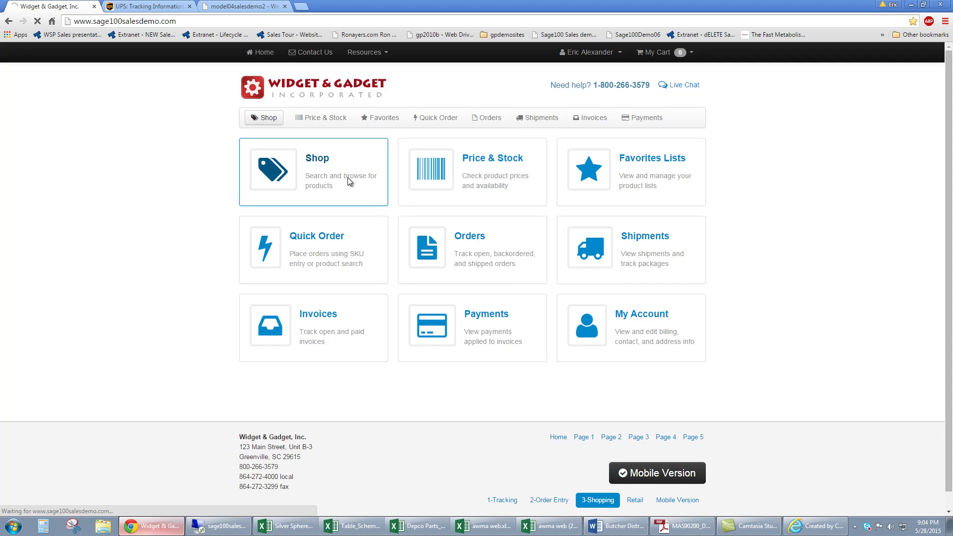
left_click(303, 169)
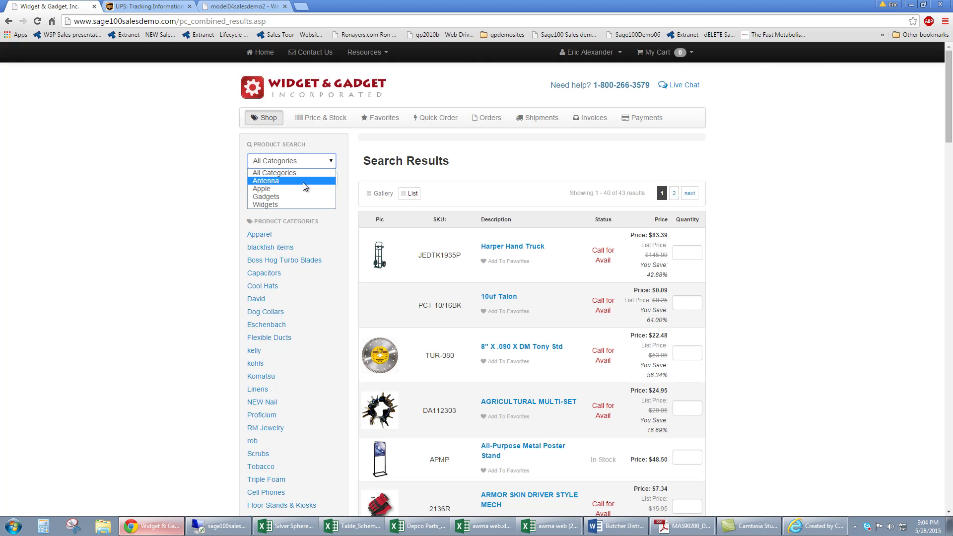
left_click(323, 175)
left_click(323, 175)
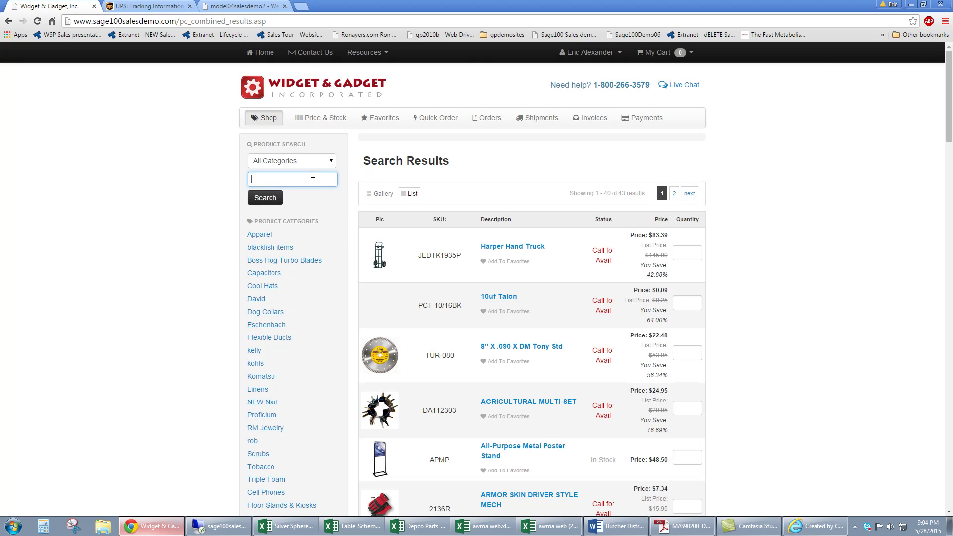
type("mv3dt")
key("Return")
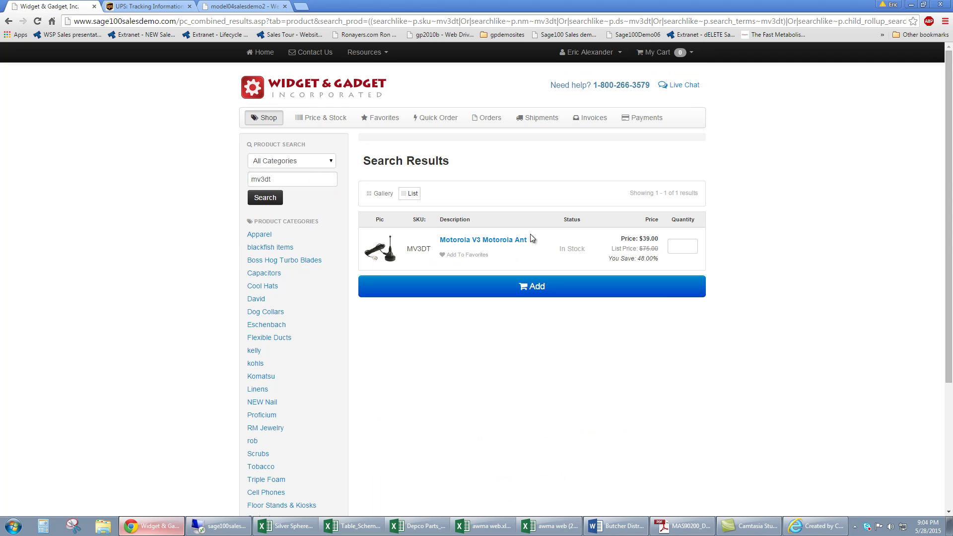
- Open the Motorola V3 Motorola Ant page and check its $39.00 price and quantity discounts
left_click(498, 240)
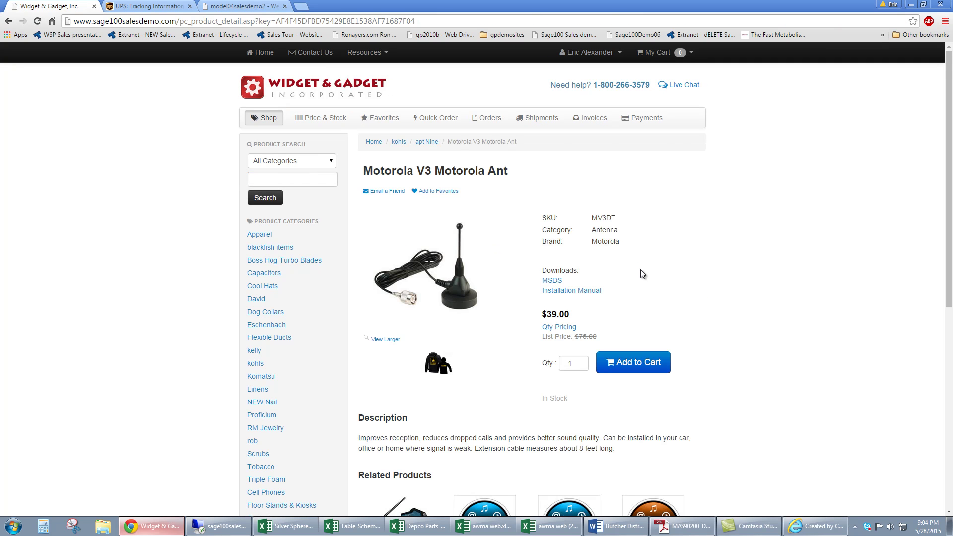
scroll(685, 302, "down", 5)
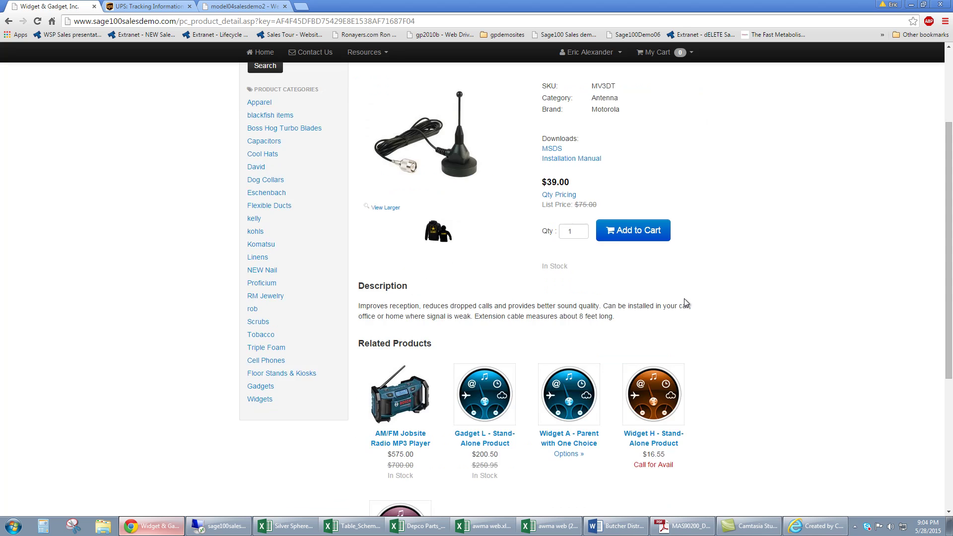
scroll(686, 303, "up", 5)
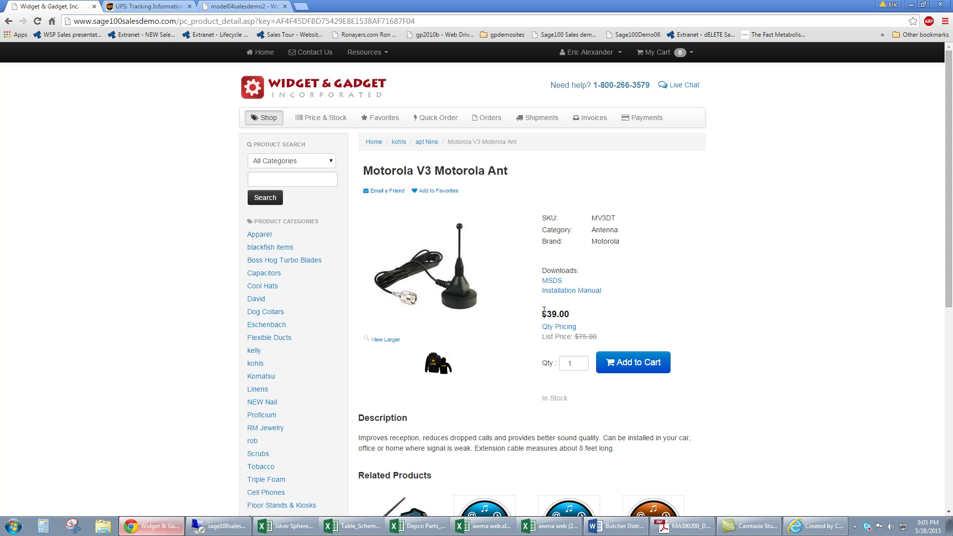
left_click_drag(541, 313, 570, 310)
left_click(558, 325)
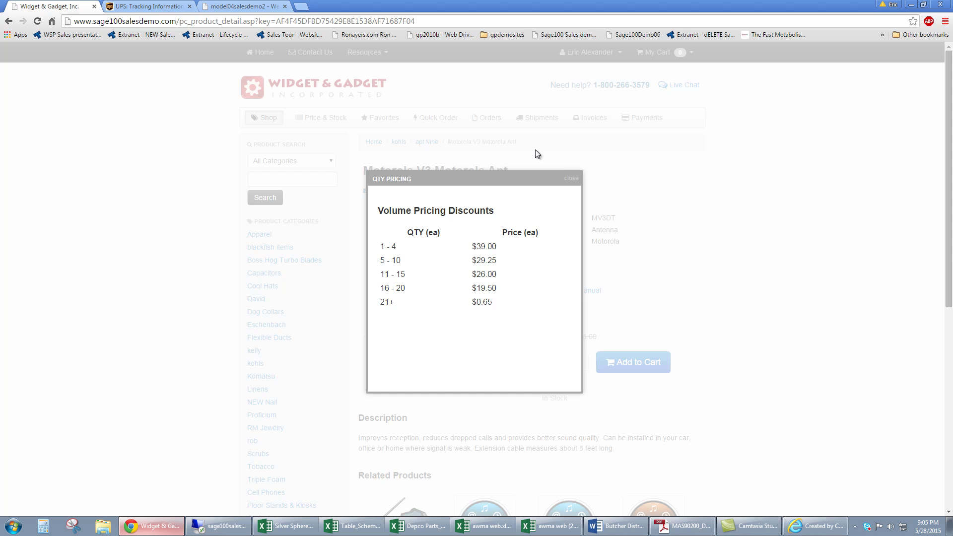
left_click(571, 178)
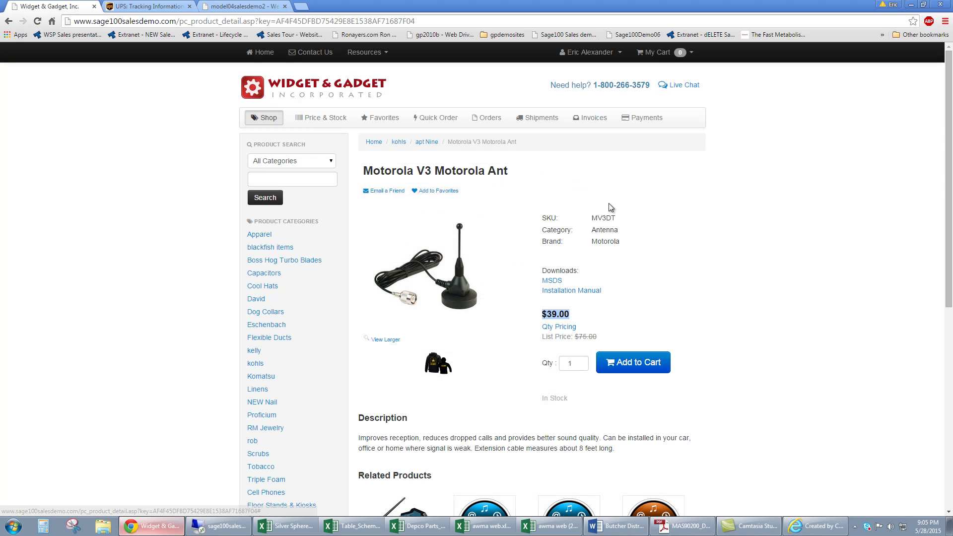
- In Sage 100 Item Maintenance for MV3DT, type 123 into the item description and save it
left_click(220, 525)
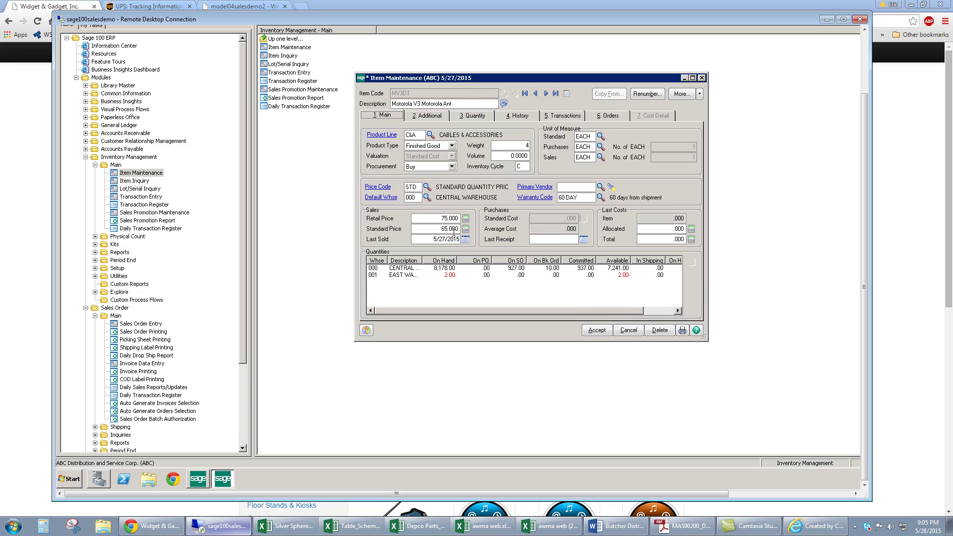
left_click(463, 106)
type("123")
left_click(679, 94)
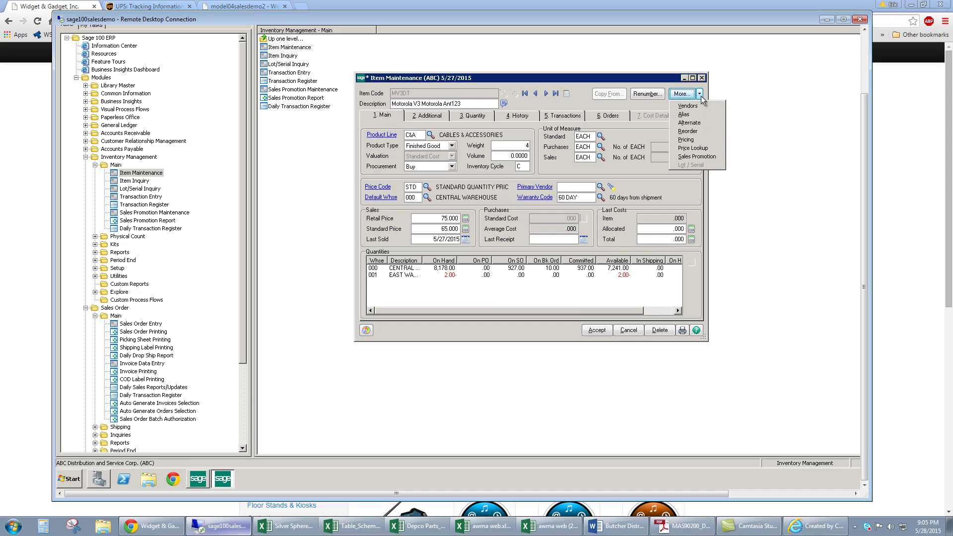
left_click(689, 147)
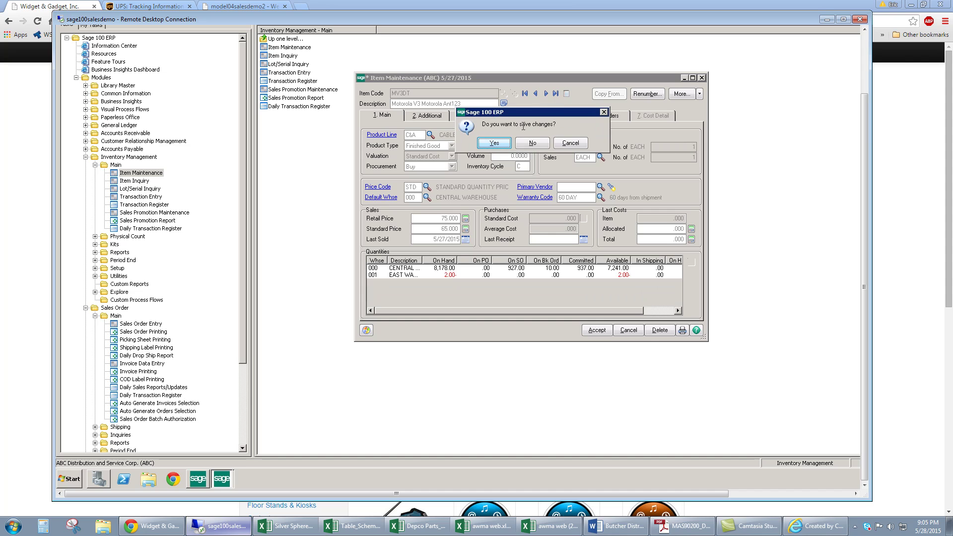
left_click(506, 143)
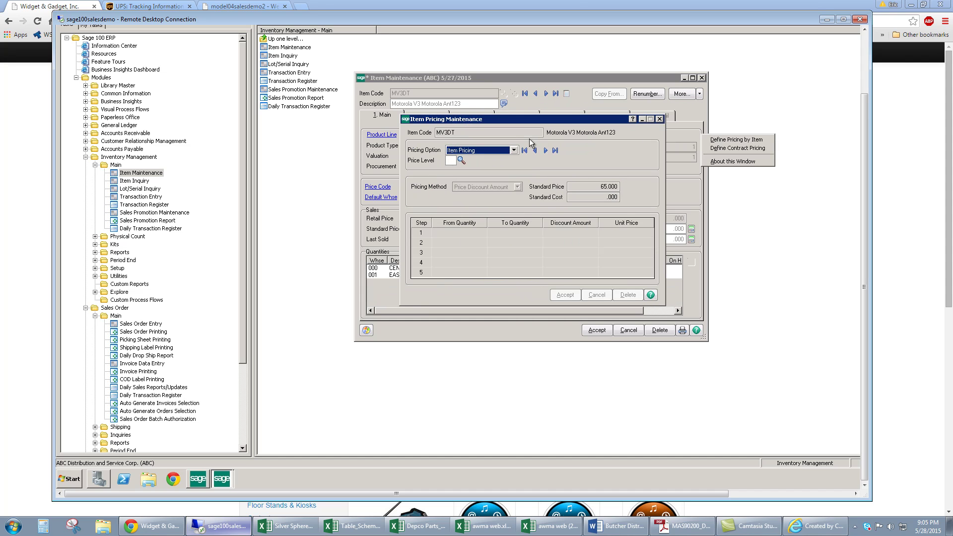
- Set MV3DT's pricing option to Customer Price Schedule for the looked-up customer and accept the item
right_click(513, 153)
left_click(513, 151)
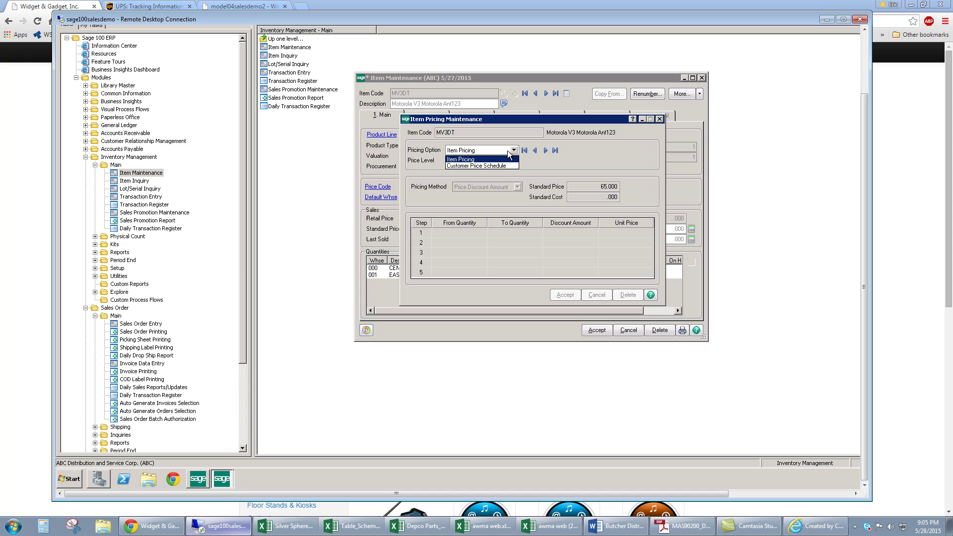
left_click(509, 165)
left_click(525, 161)
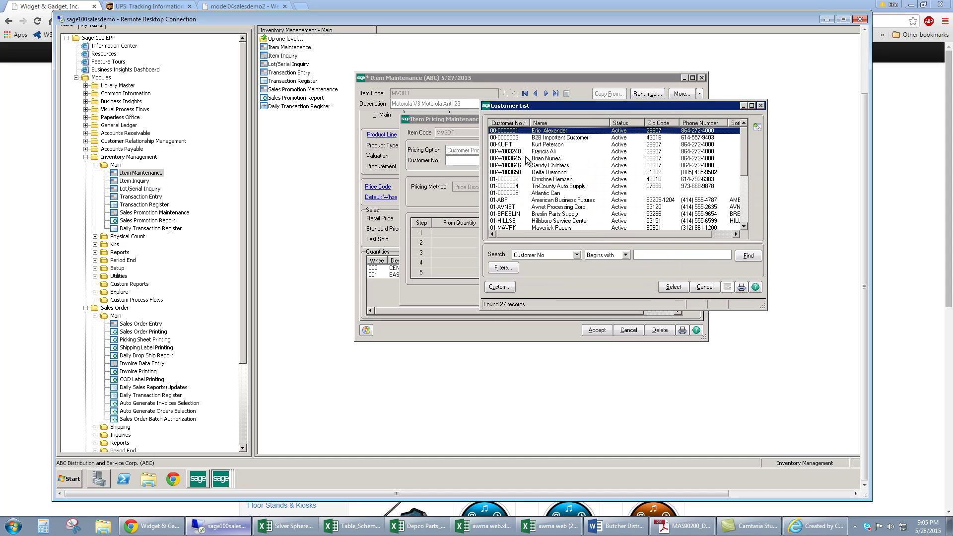
double_click(548, 131)
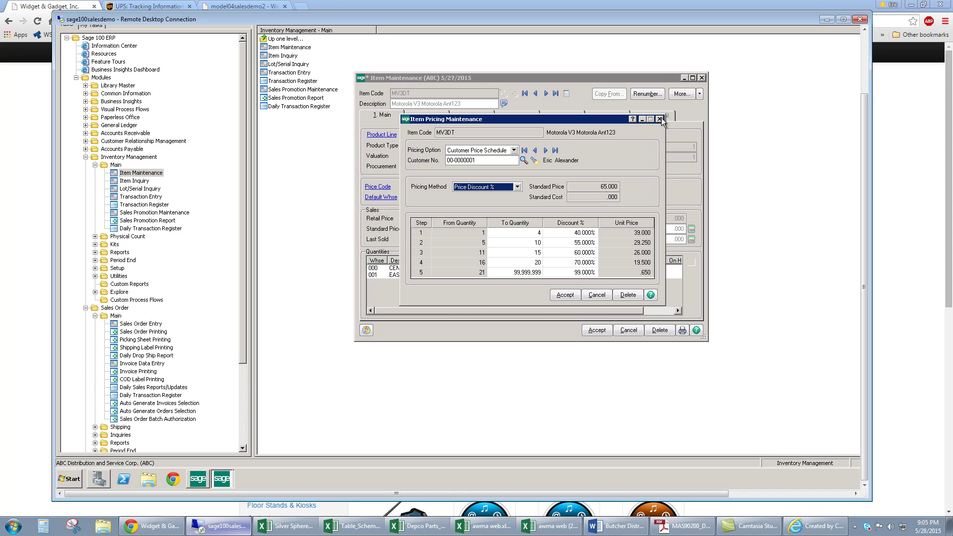
left_click(660, 120)
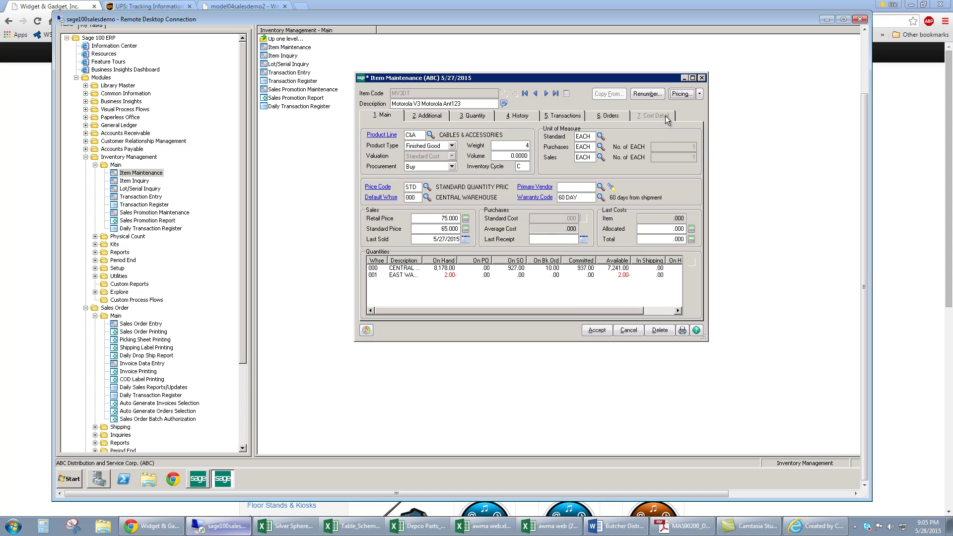
left_click(595, 331)
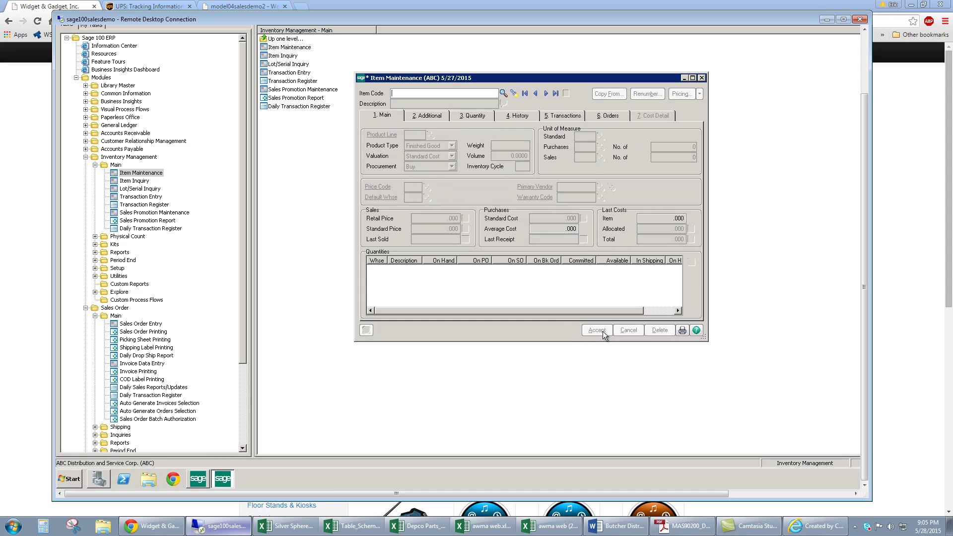
left_click(701, 78)
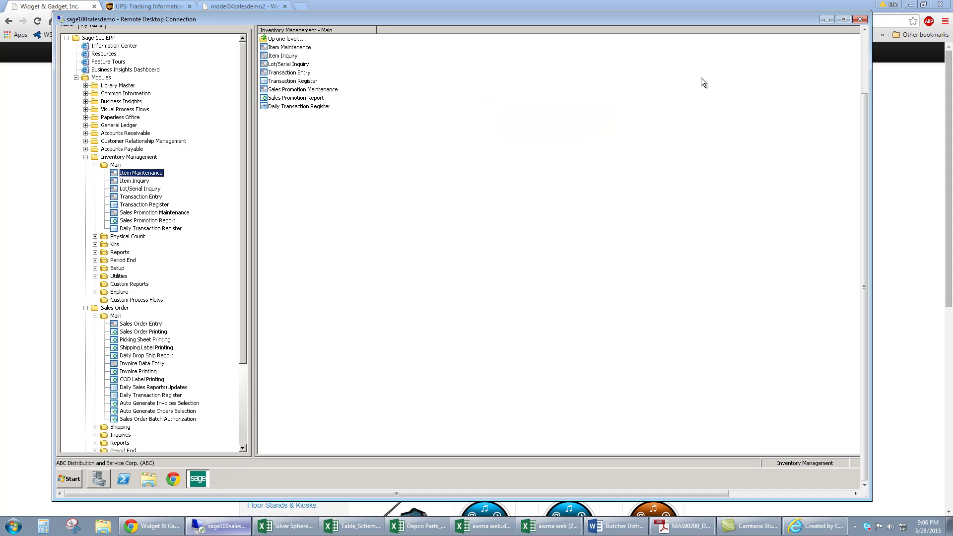
- Reload the MV3DT product page and add the Motorola V3 antenna to the cart
left_click(827, 20)
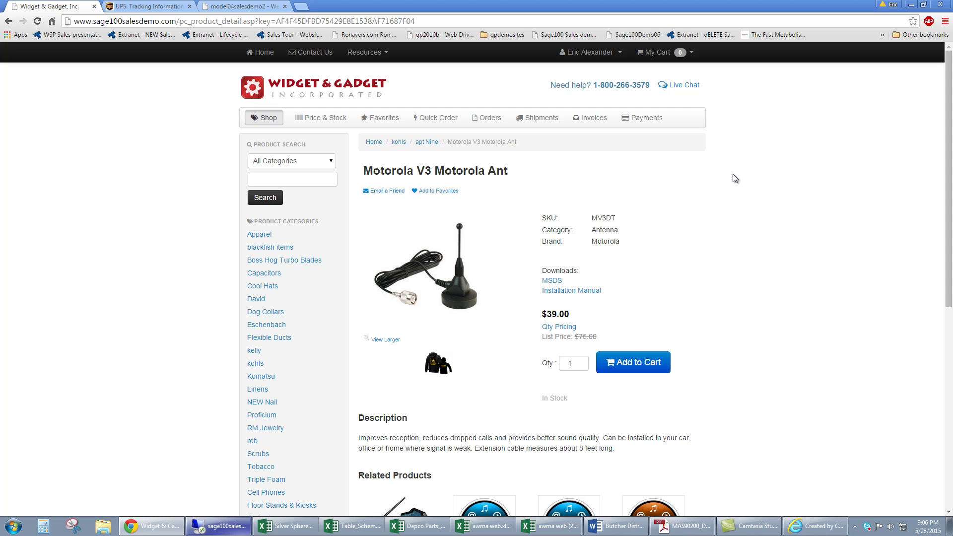
key("F5")
left_click(649, 365)
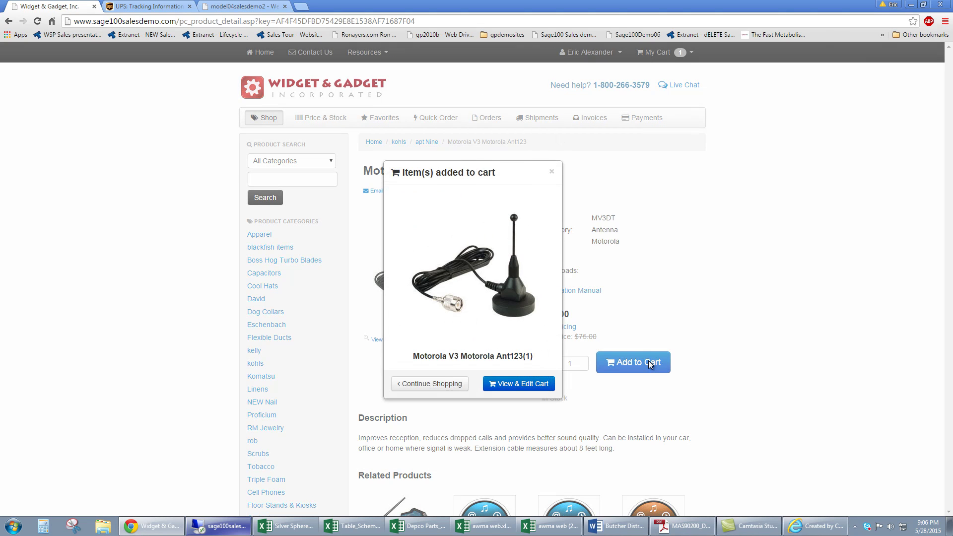
left_click(525, 382)
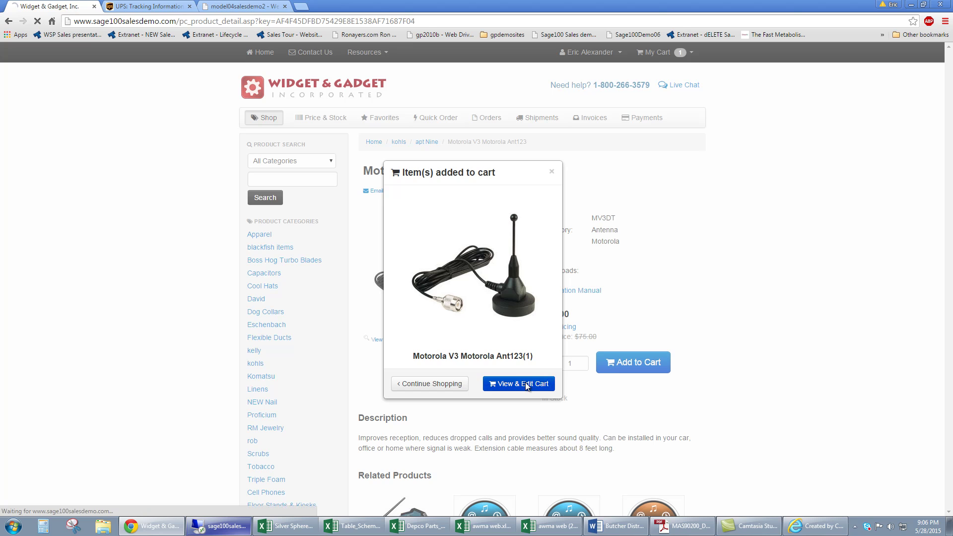
- Check out shipping to the saved W007 address and continue to payment
left_click(677, 279)
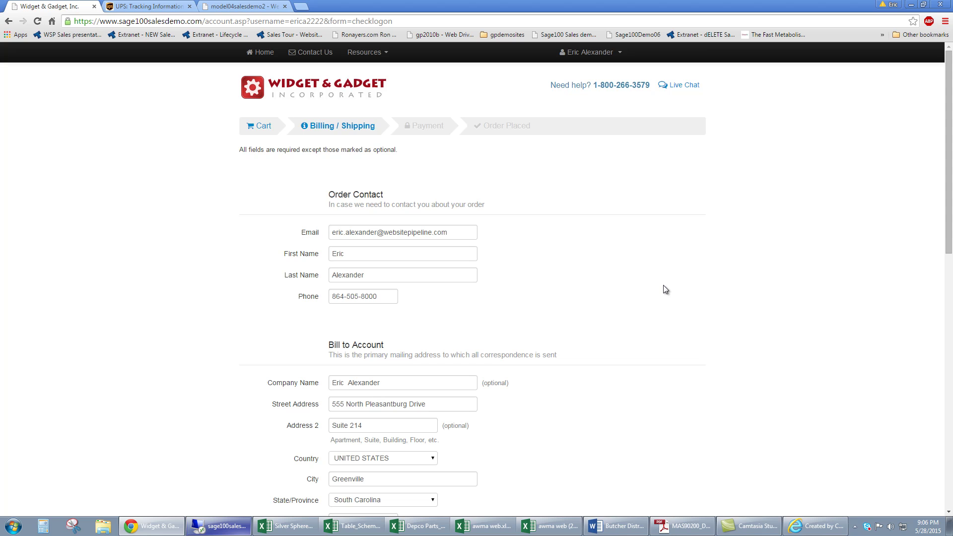
scroll(665, 288, "down", 5)
scroll(665, 288, "down", 3)
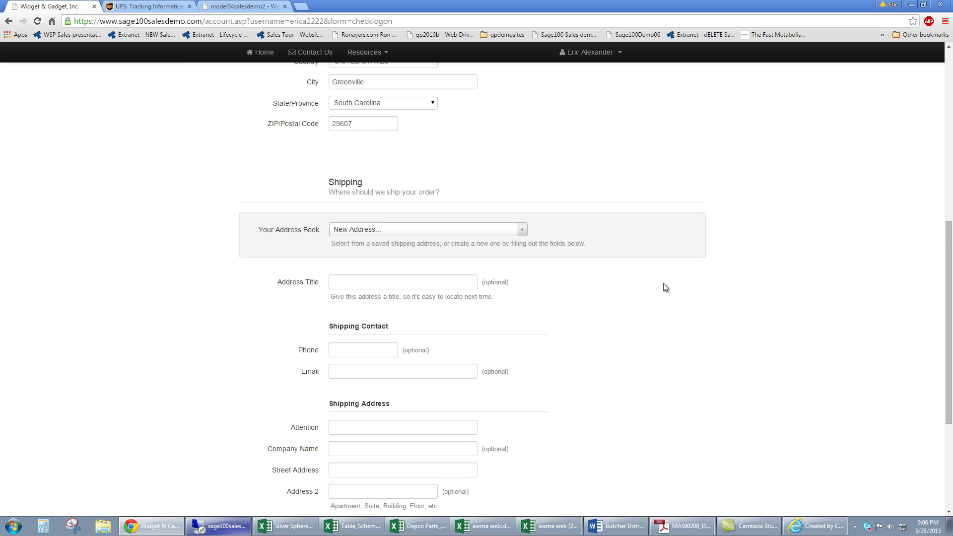
left_click(521, 230)
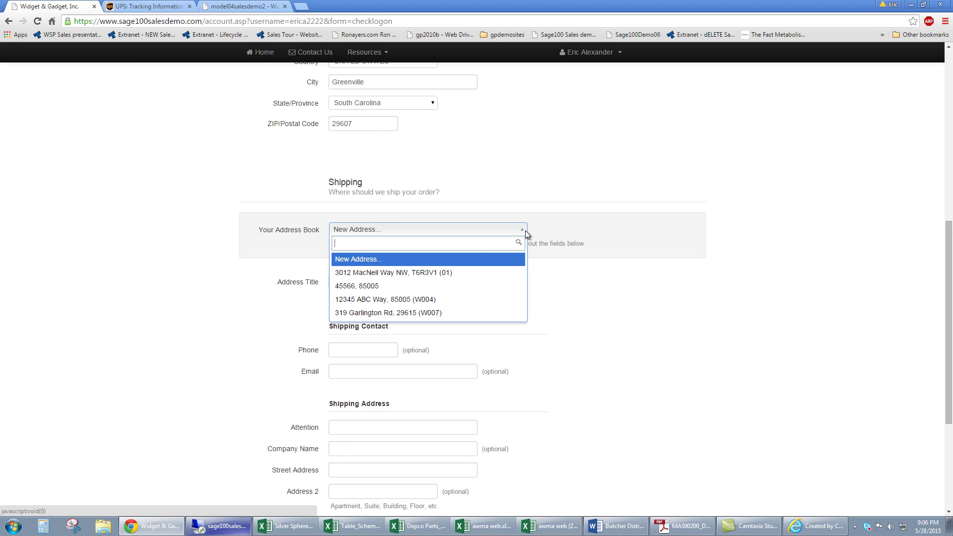
left_click(485, 312)
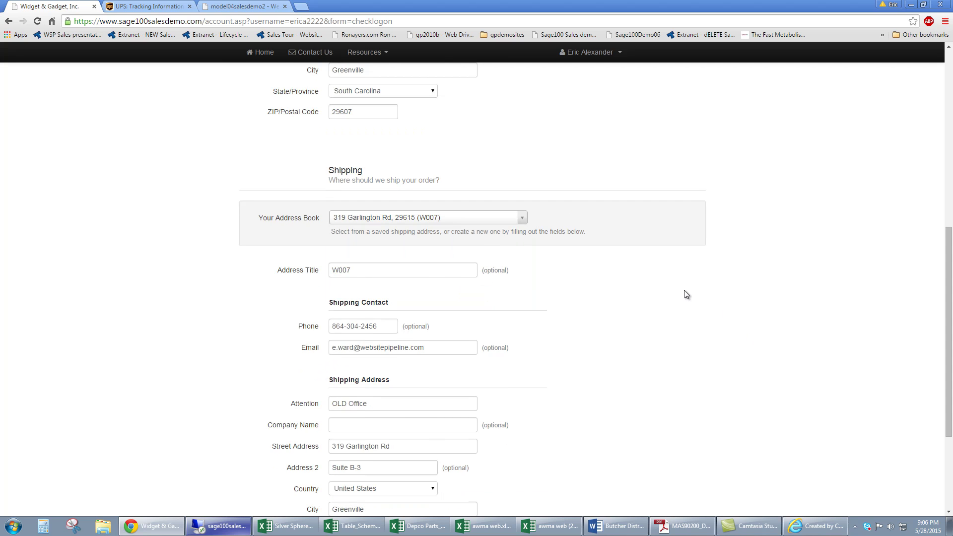
scroll(677, 292, "down", 3)
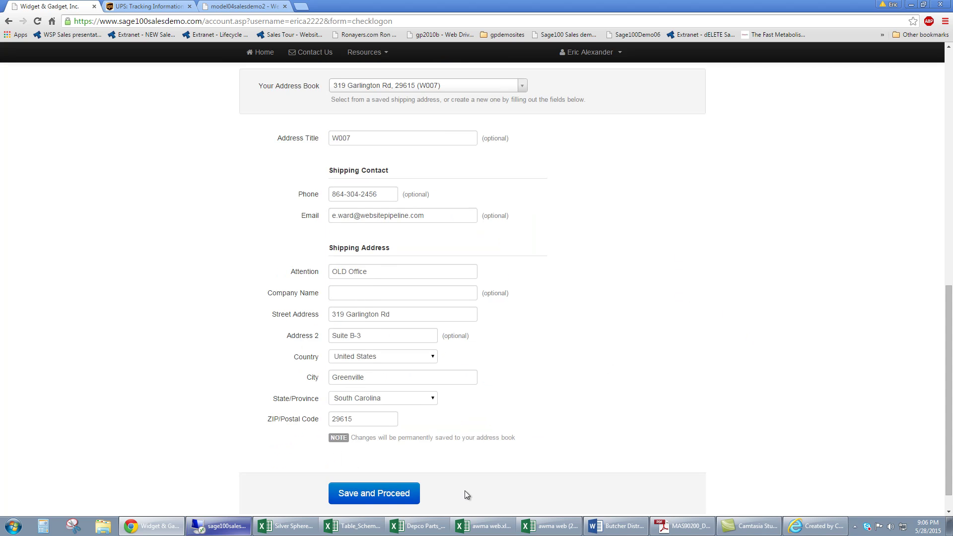
left_click(347, 491)
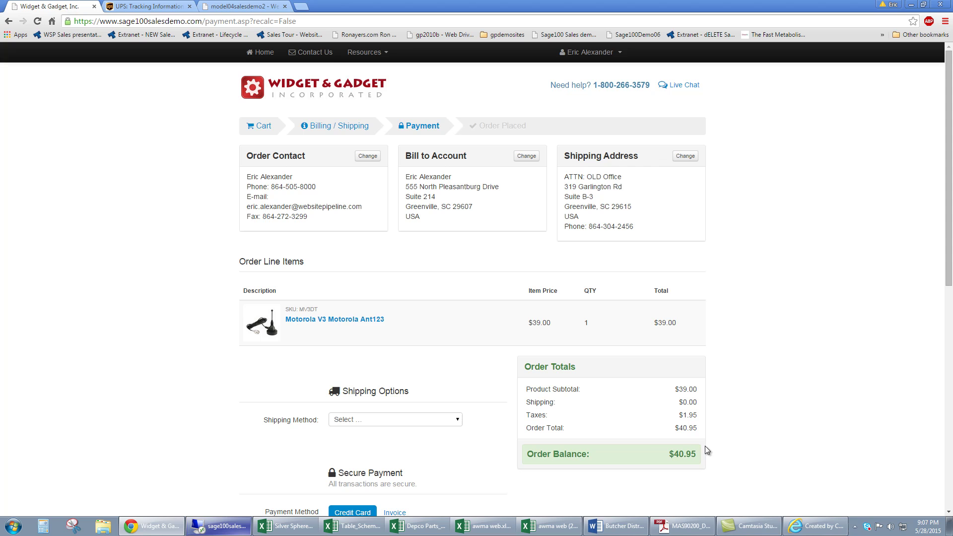
- Choose UPS Ground shipping at $6.00 and Invoice as the payment method
left_click(453, 423)
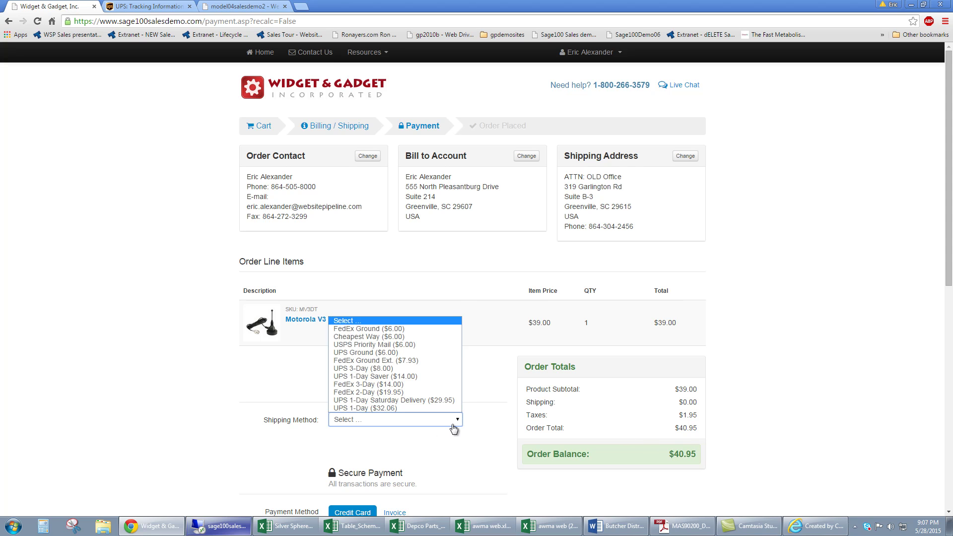
left_click(436, 354)
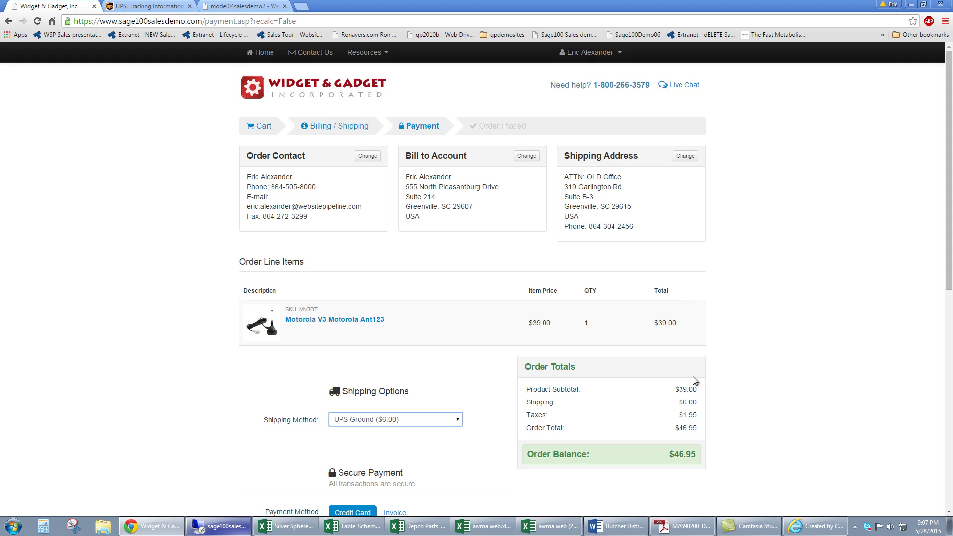
scroll(786, 386, "down", 5)
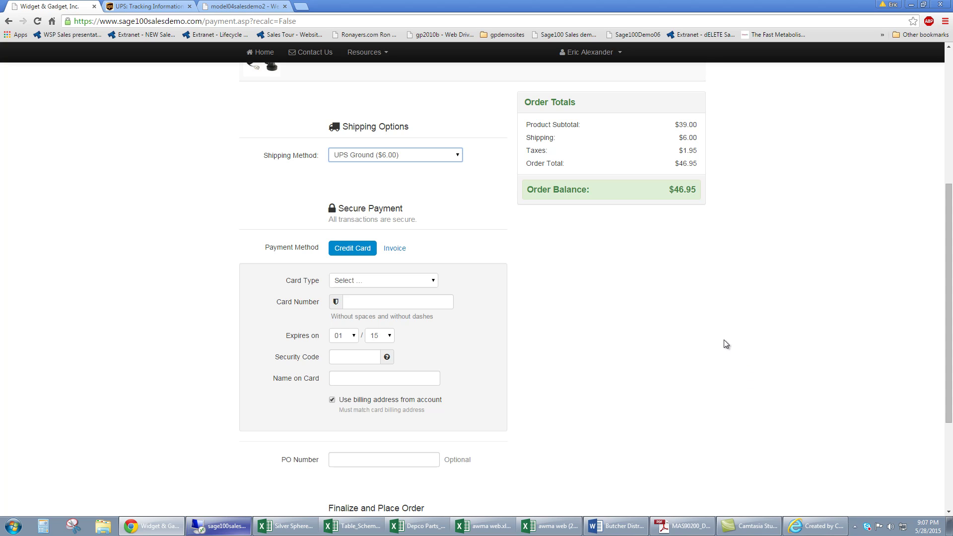
left_click(397, 251)
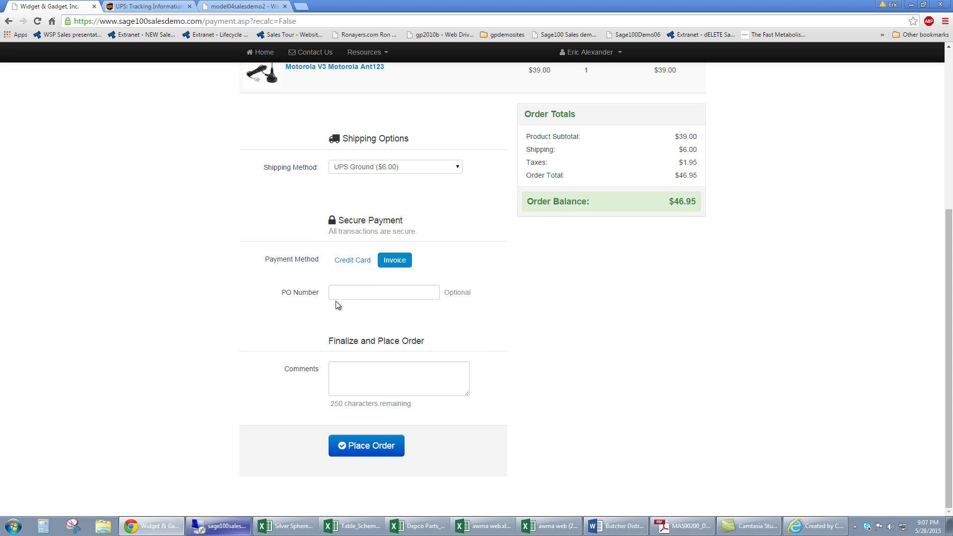
left_click(353, 261)
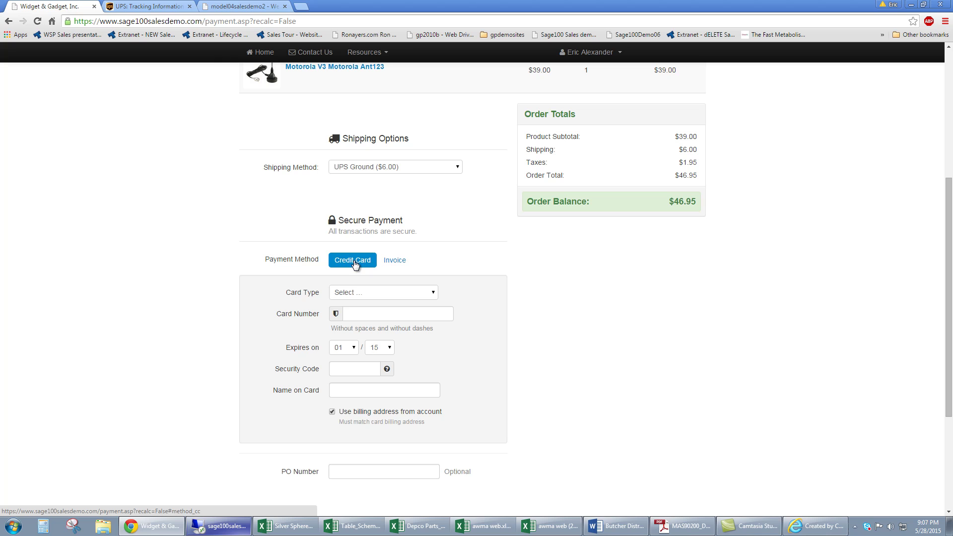
left_click(394, 262)
- Enter PO 'test po' and comment 'test comment', then place the order
left_click(360, 290)
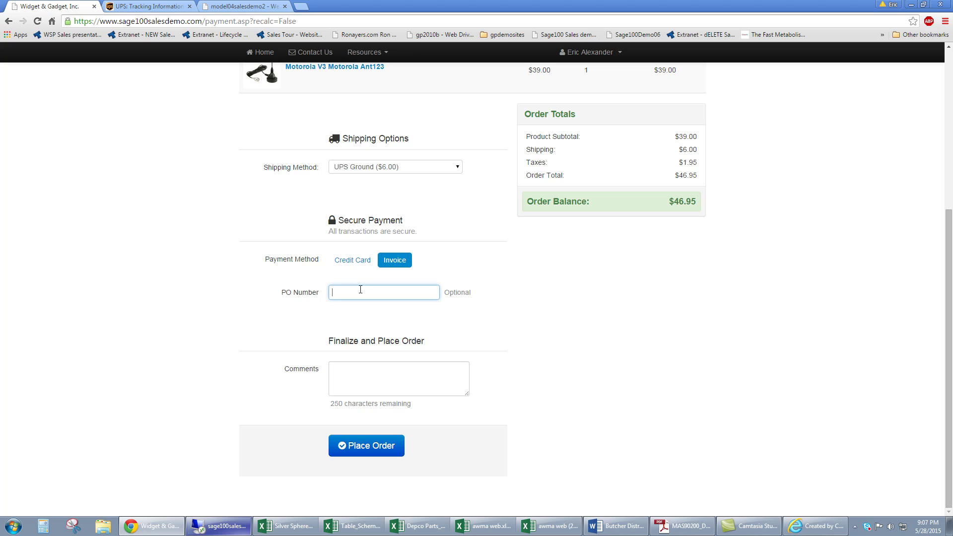
type("test po")
key("Tab")
type("test commen")
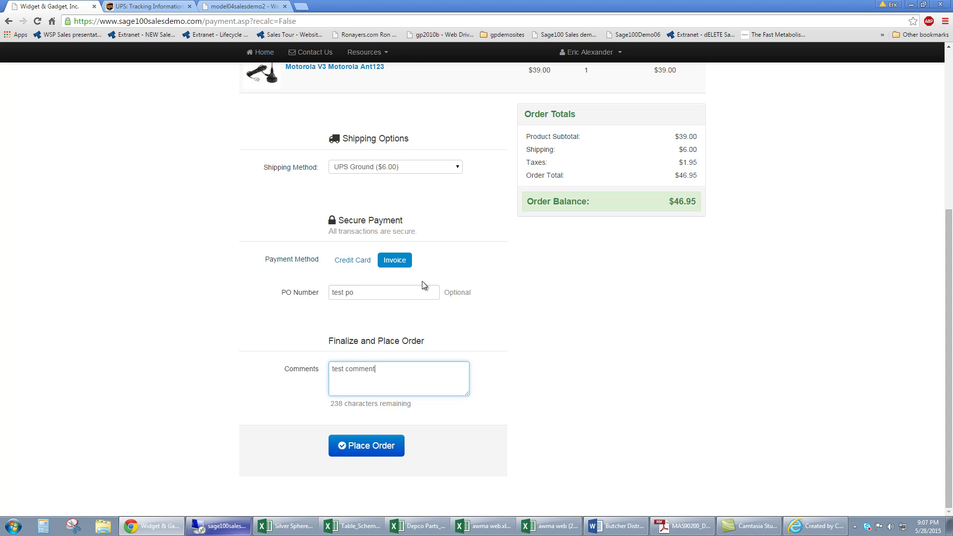
left_click(370, 448)
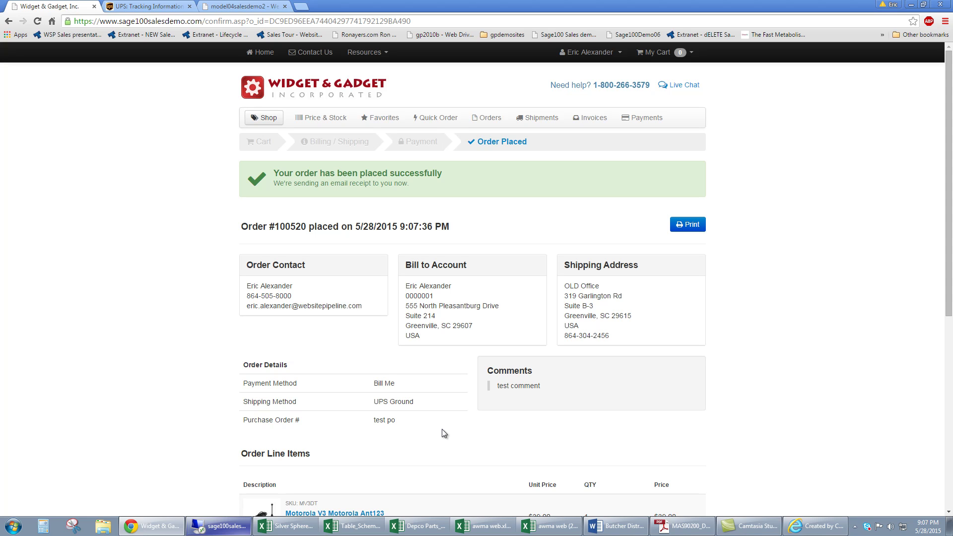
- Open web order W100520 in Sage 100 Sales Order Entry, sorting the order list by date
left_click(231, 530)
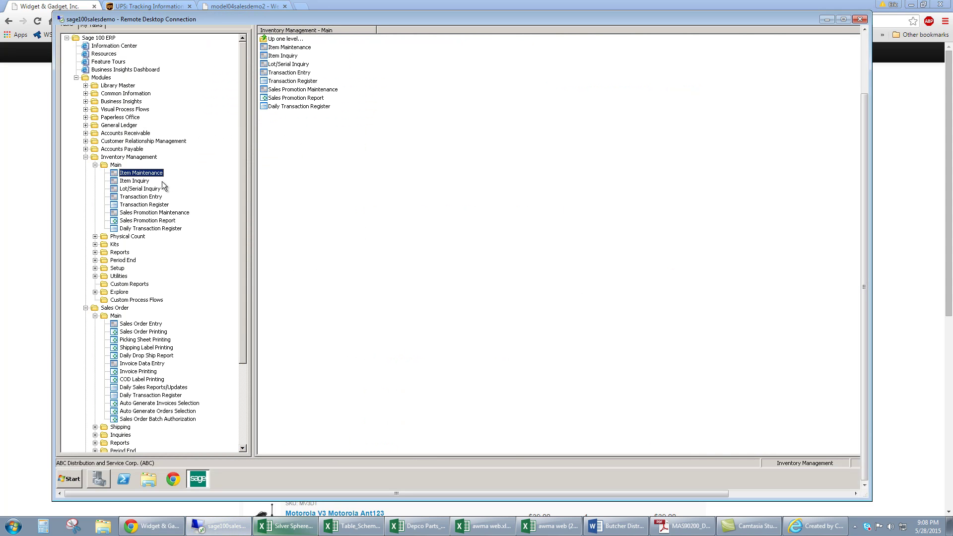
left_click(146, 324)
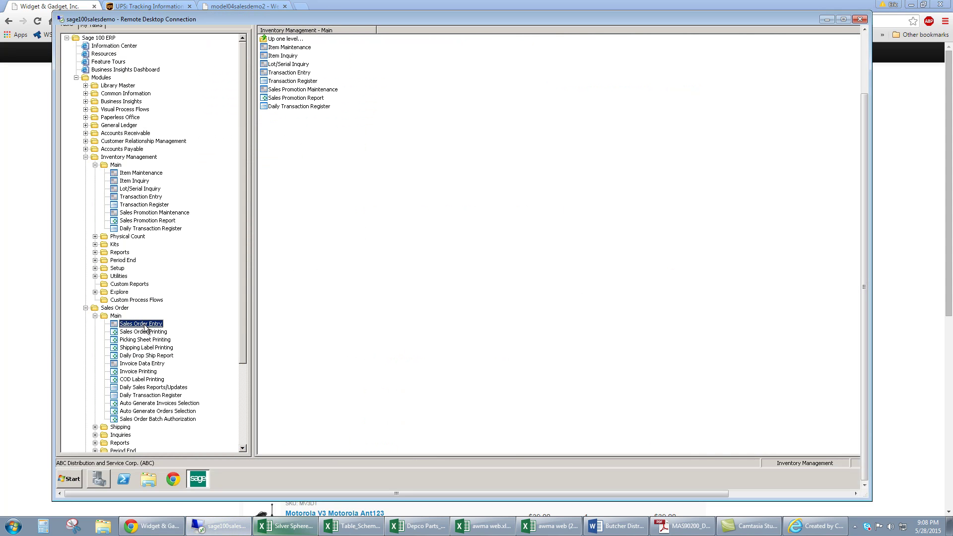
double_click(145, 326)
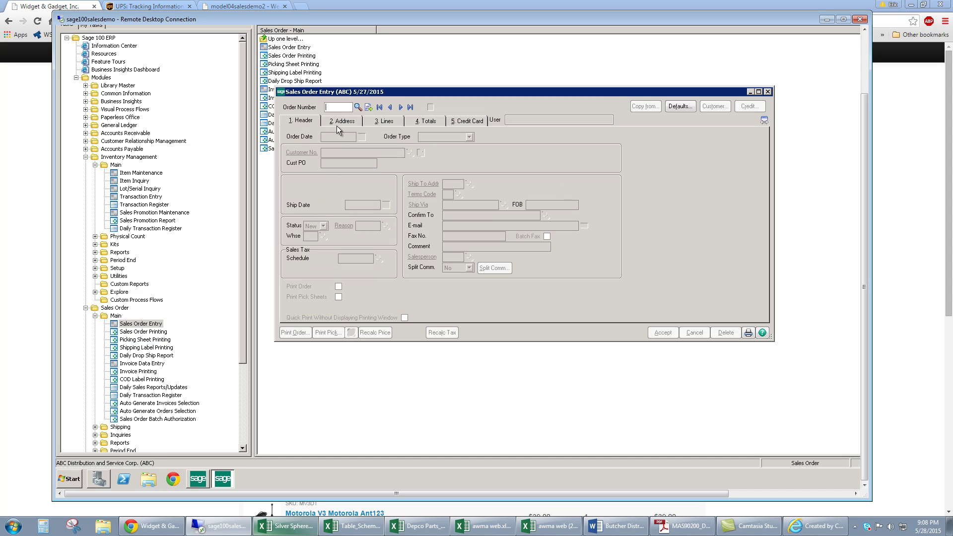
left_click(358, 107)
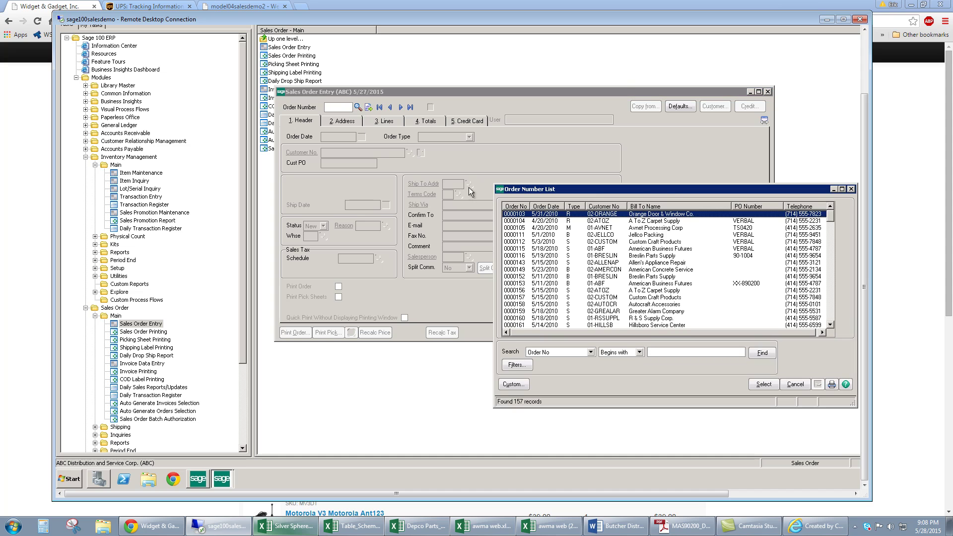
left_click(556, 207)
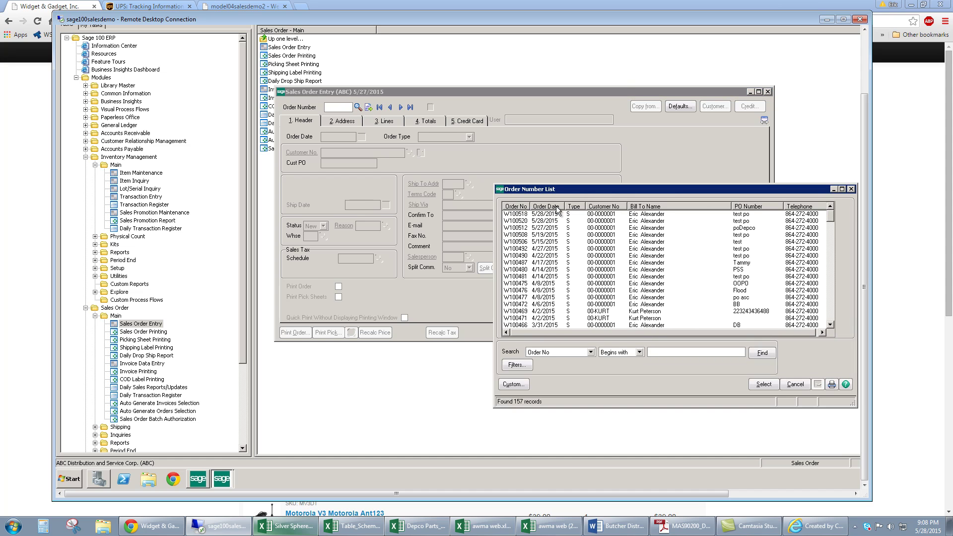
double_click(550, 220)
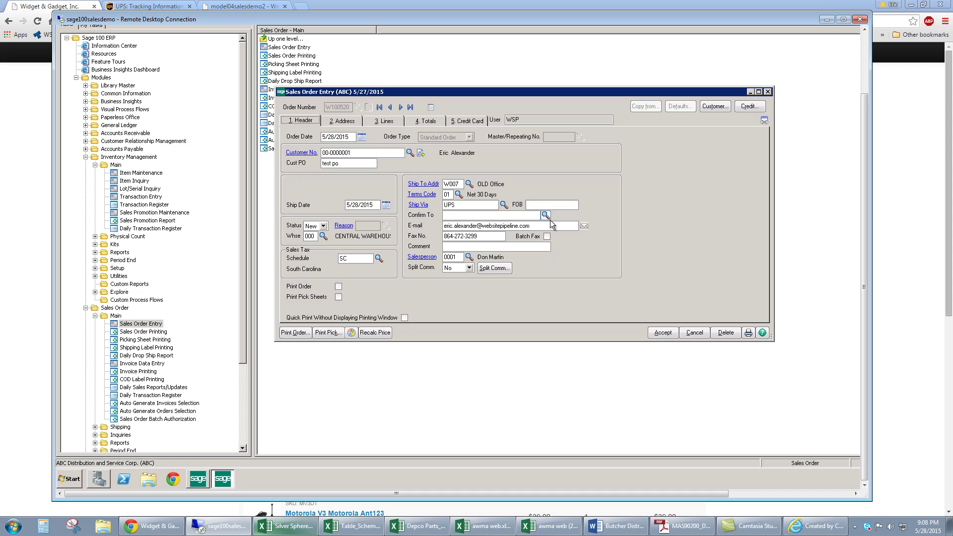
- Change the MV3DT line quantity to 13 on the order's Lines tab
left_click(342, 122)
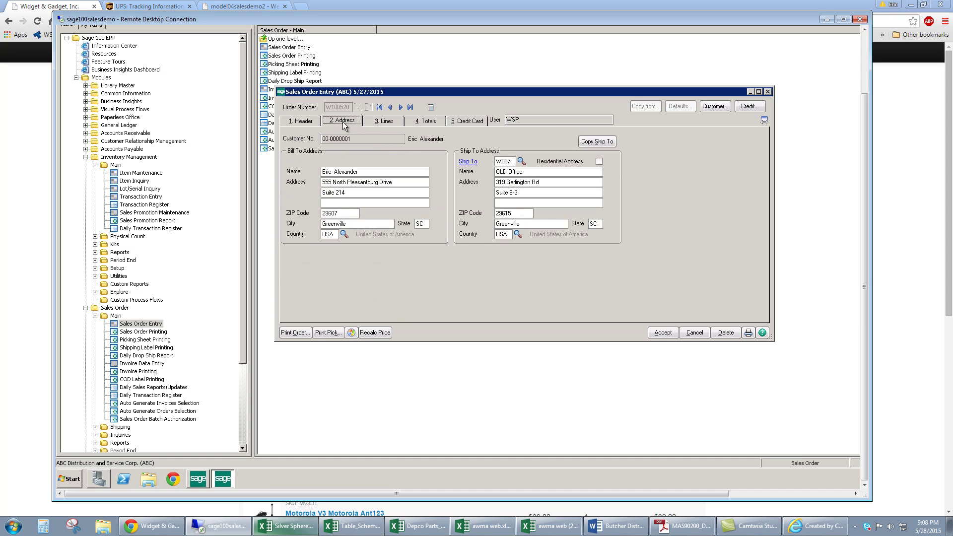
left_click(385, 122)
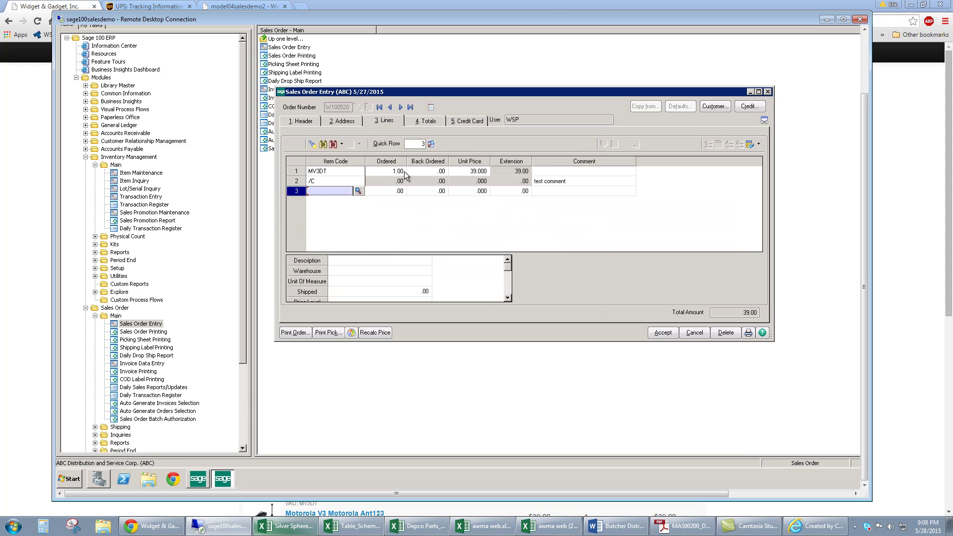
left_click(404, 171)
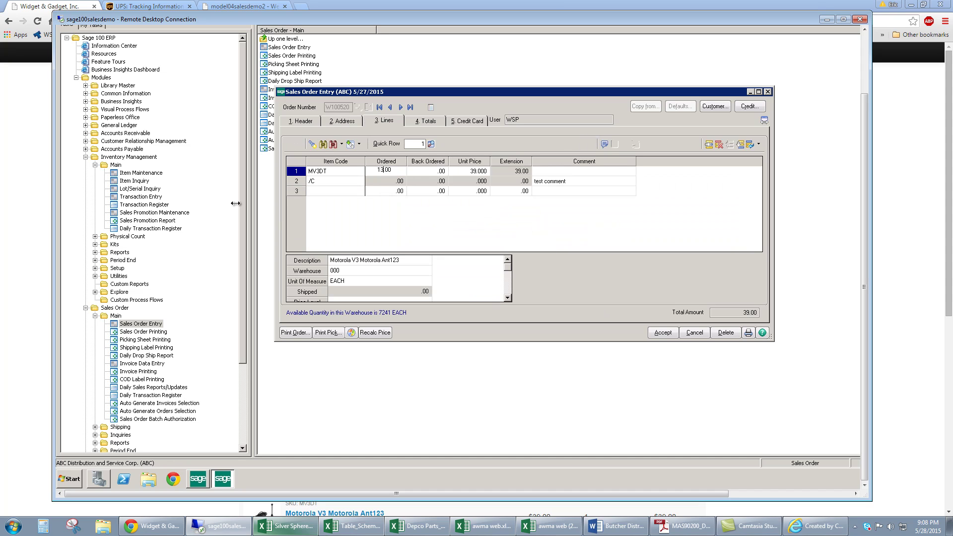
left_click(333, 189)
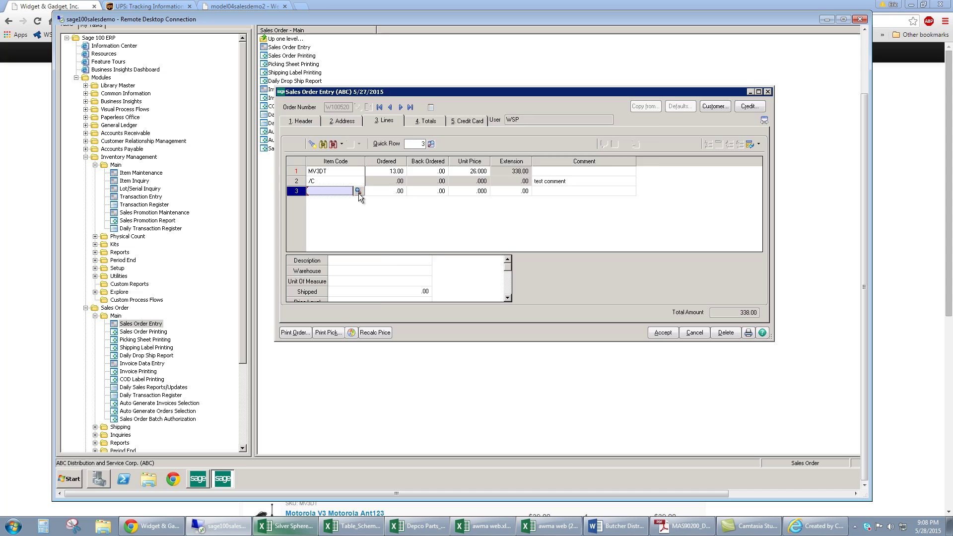
- Add an AM/FM STEREO line with quantity 1 and accept the order at 913.00
left_click(358, 191)
scroll(552, 211, "down", 4)
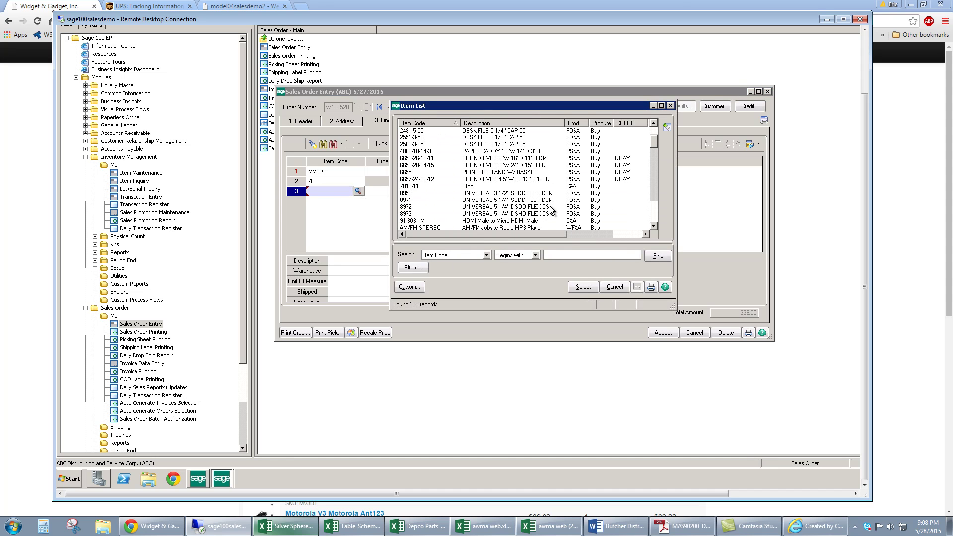
scroll(552, 211, "down", 1)
double_click(527, 207)
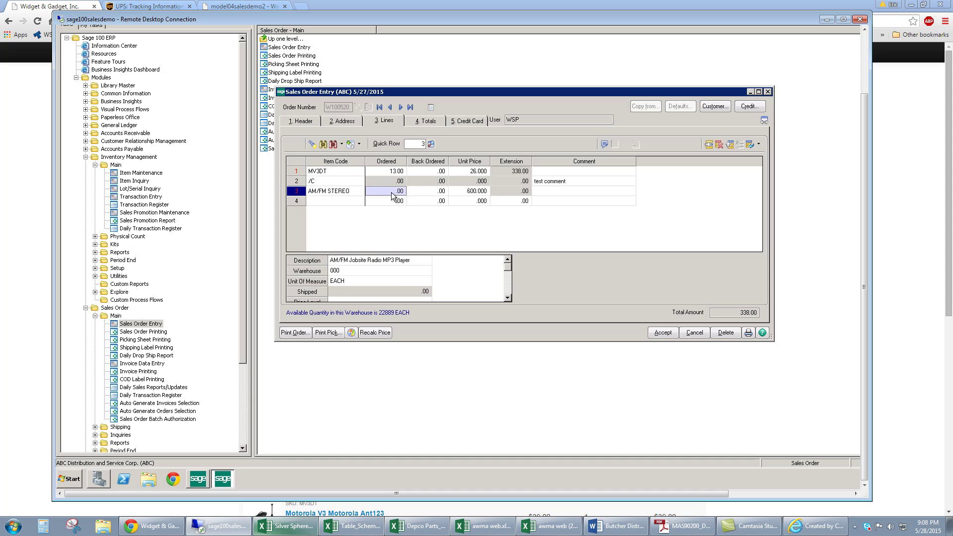
type("1")
key("Tab")
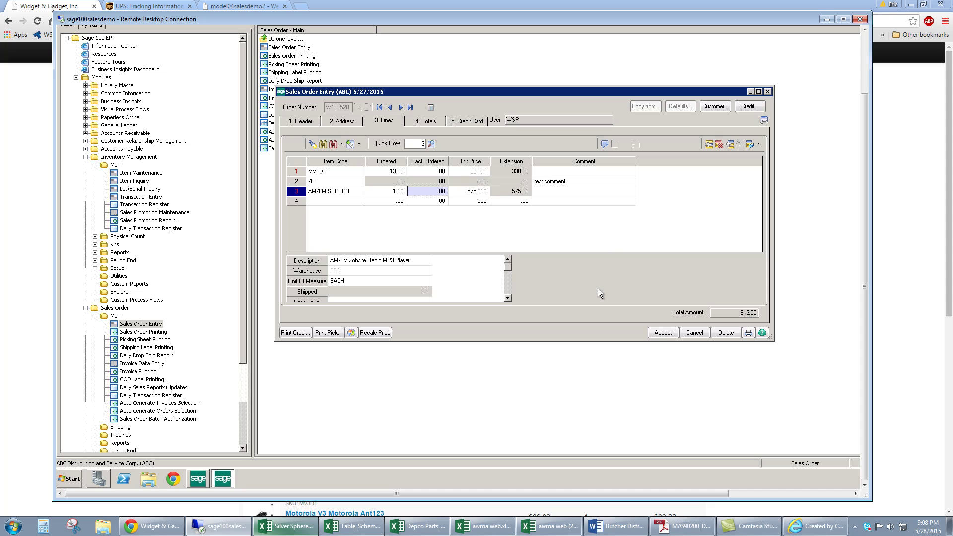
left_click(662, 332)
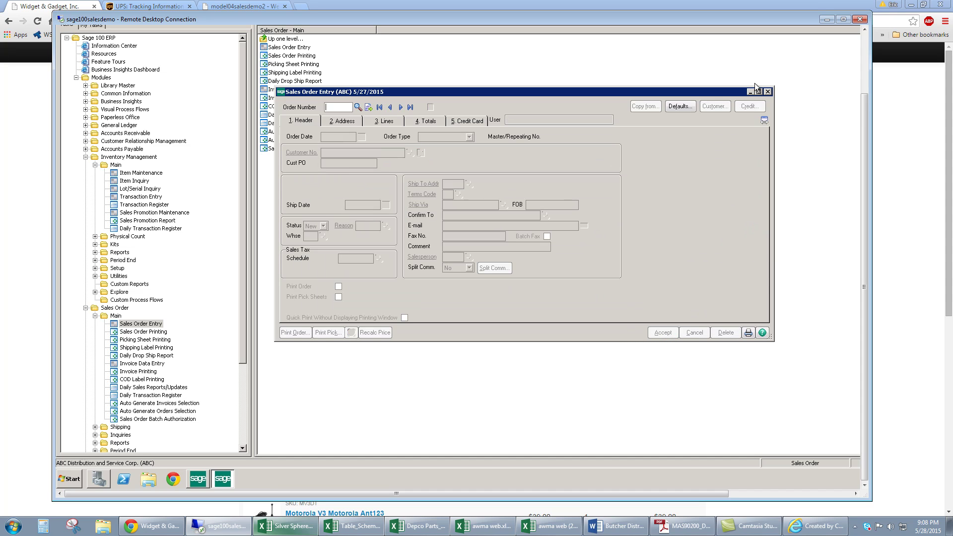
- Open order W100520 in the portal and refresh to show AM/FM STEREO and MV3DT quantity 13
left_click(767, 92)
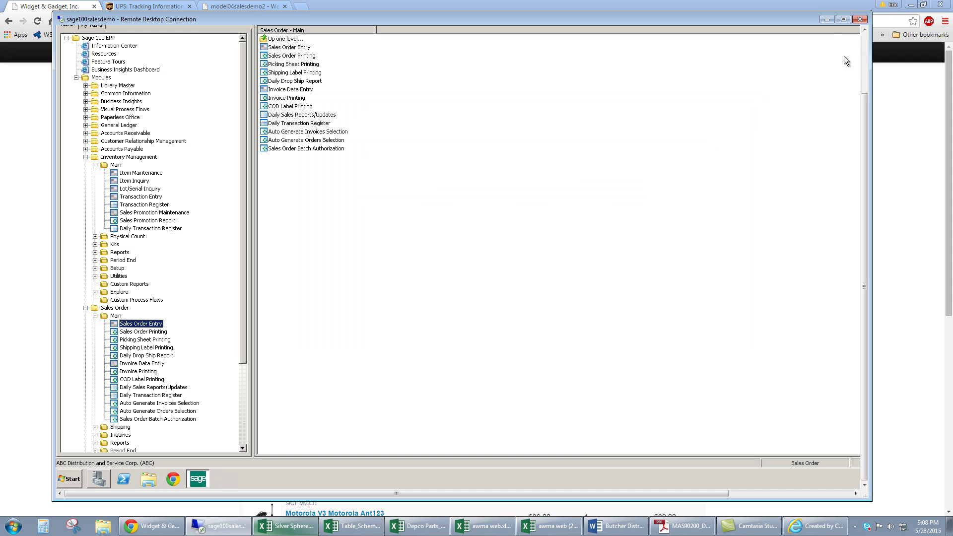
left_click(826, 22)
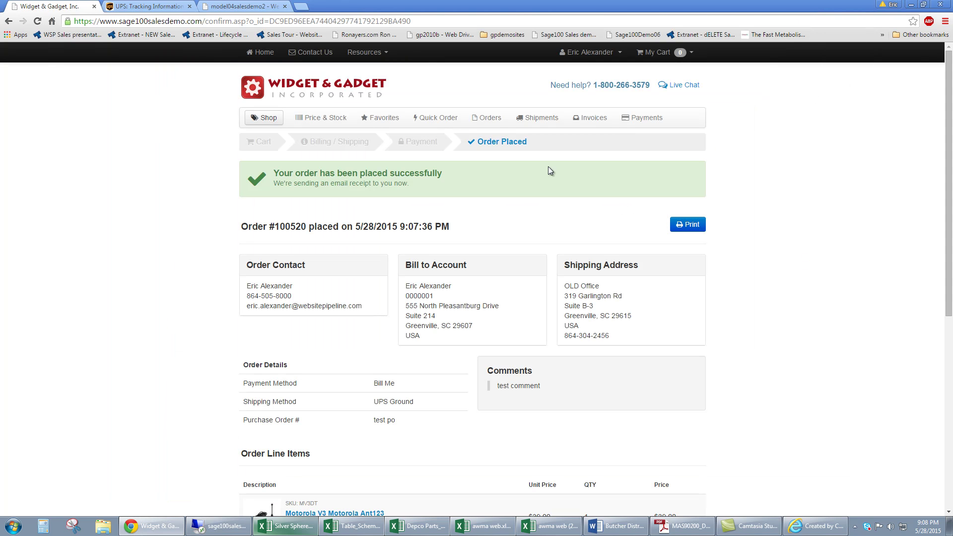
left_click(484, 121)
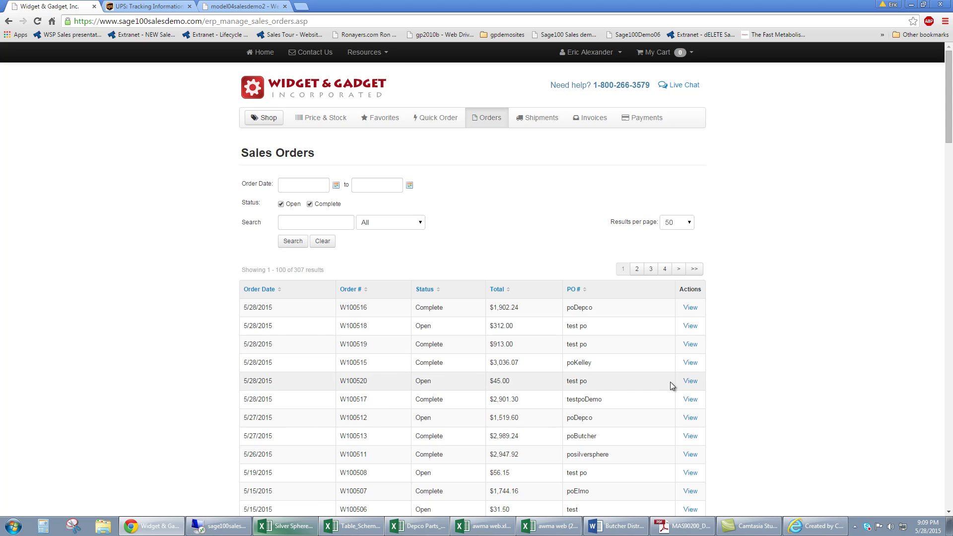
left_click(690, 382)
scroll(694, 386, "down", 5)
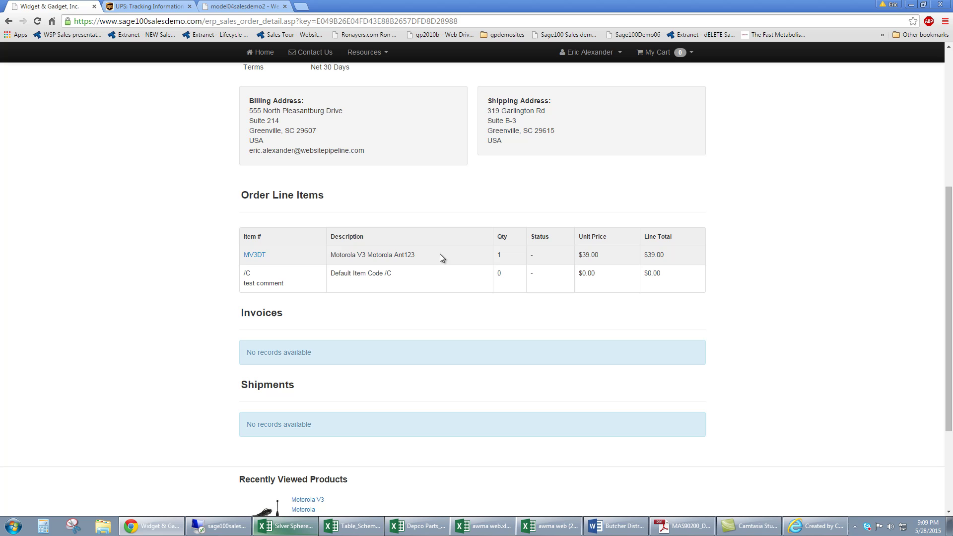
left_click(340, 276)
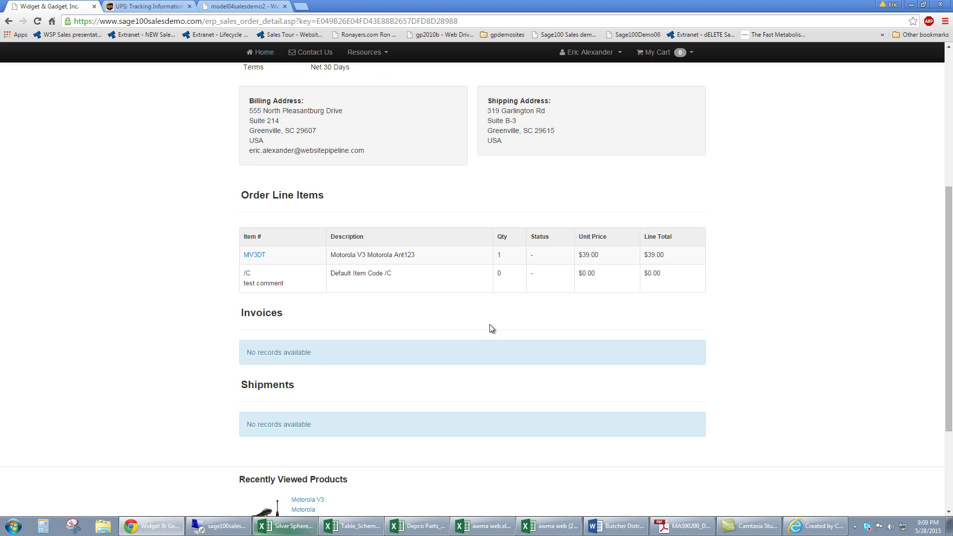
key("F5")
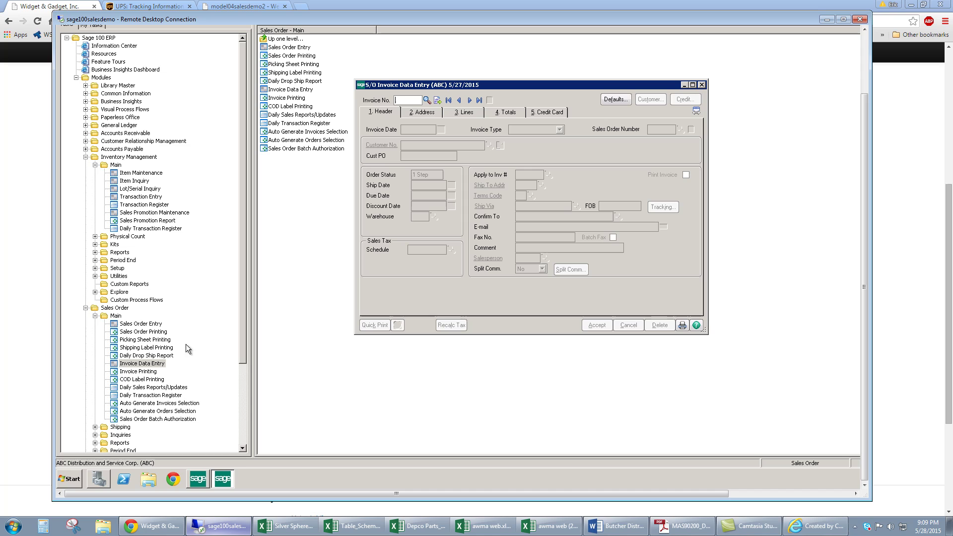
- Start invoice 0100486 in S/O Invoice Data Entry and load sales order W100520
left_click(437, 101)
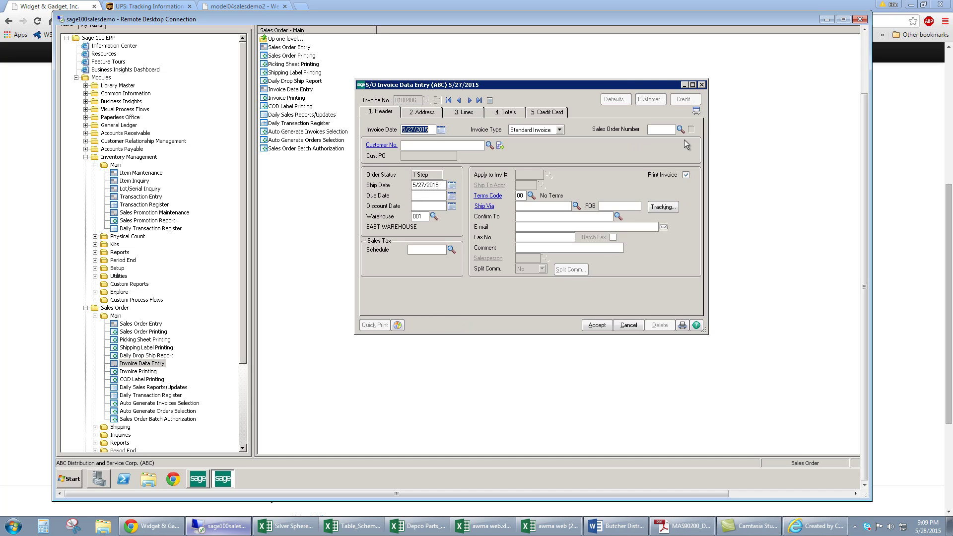
left_click(680, 130)
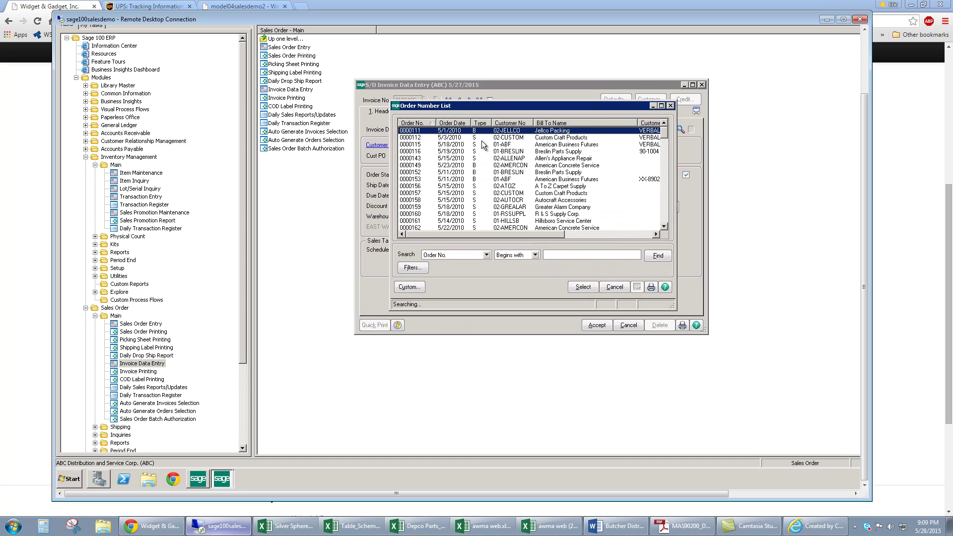
left_click(462, 123)
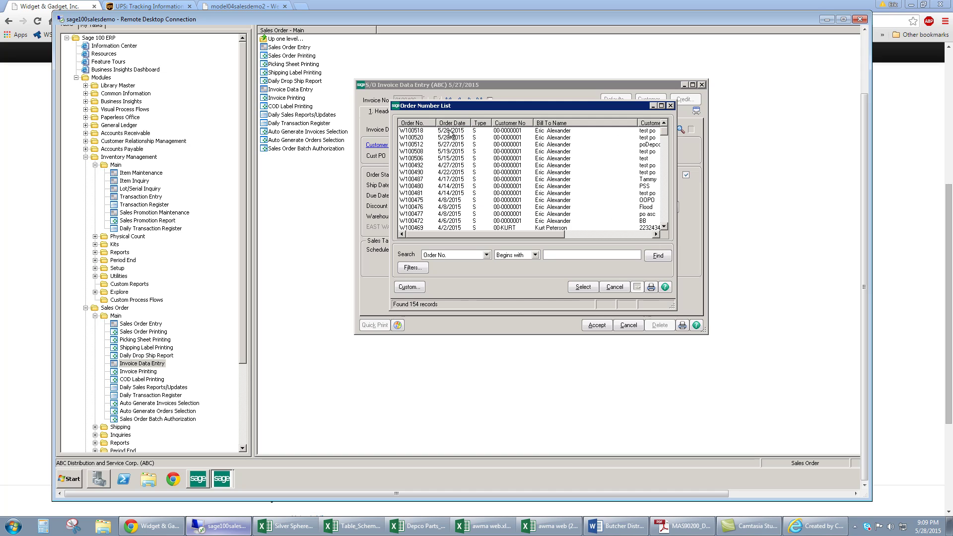
double_click(452, 138)
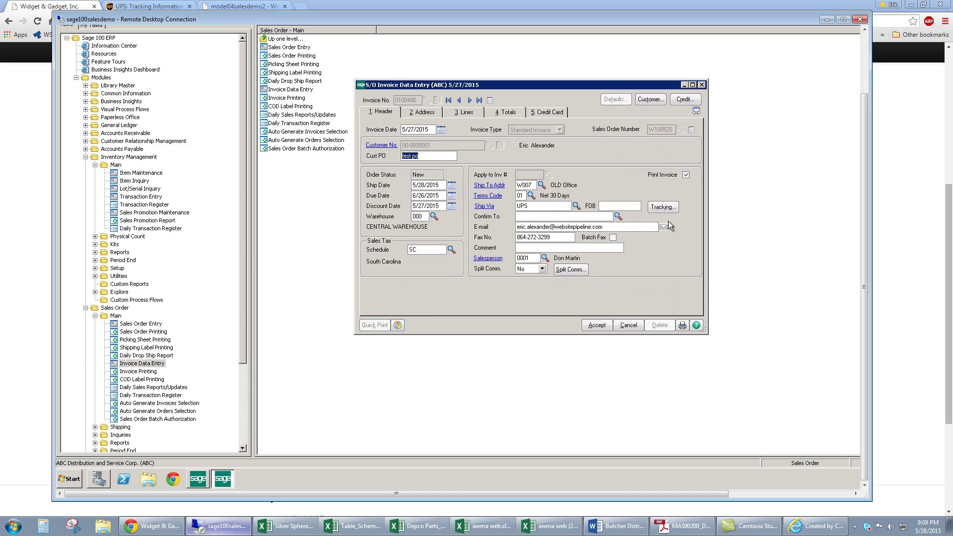
- Enter a test tracking number and comment 'test co' for package 0001
left_click(663, 206)
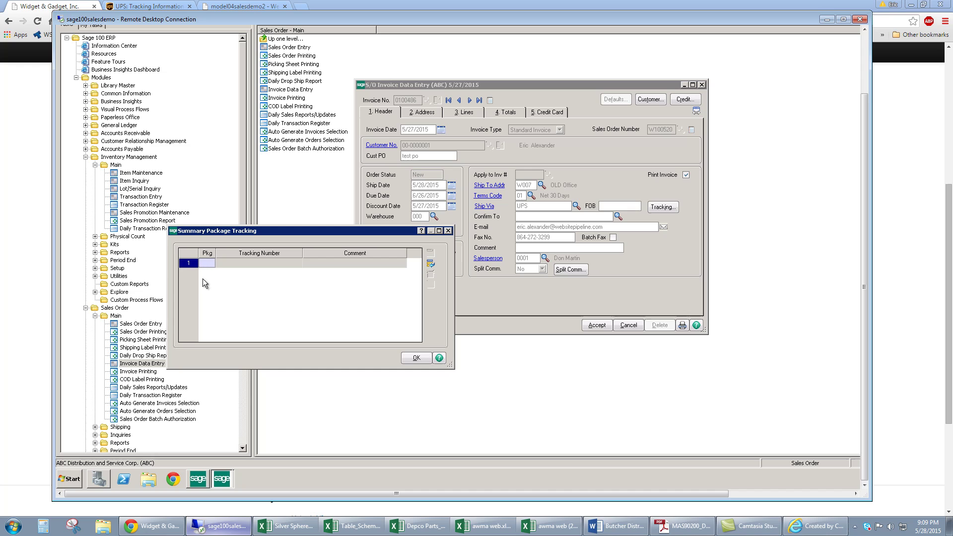
type("1")
left_click(240, 264)
type("1")
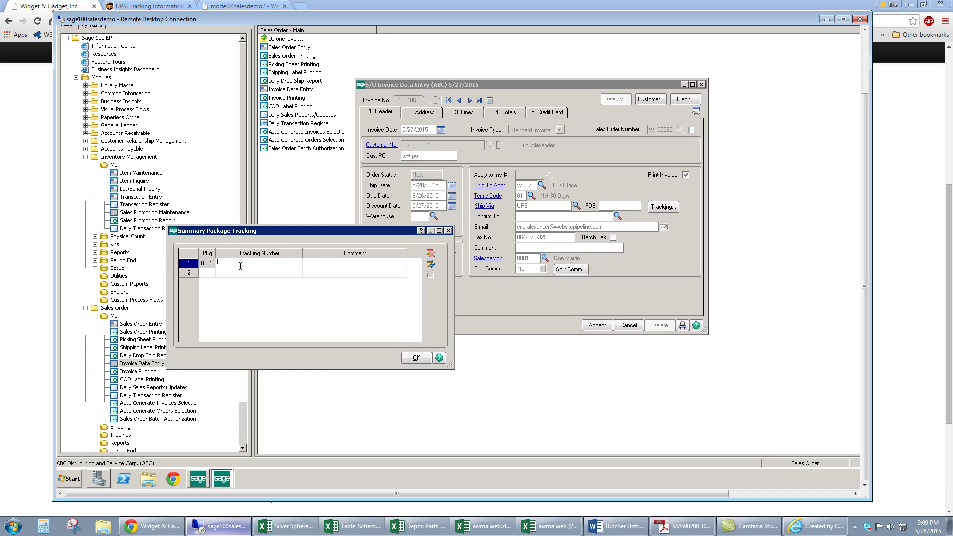
type("-dfadslfkjasdf;lkj")
key("Tab")
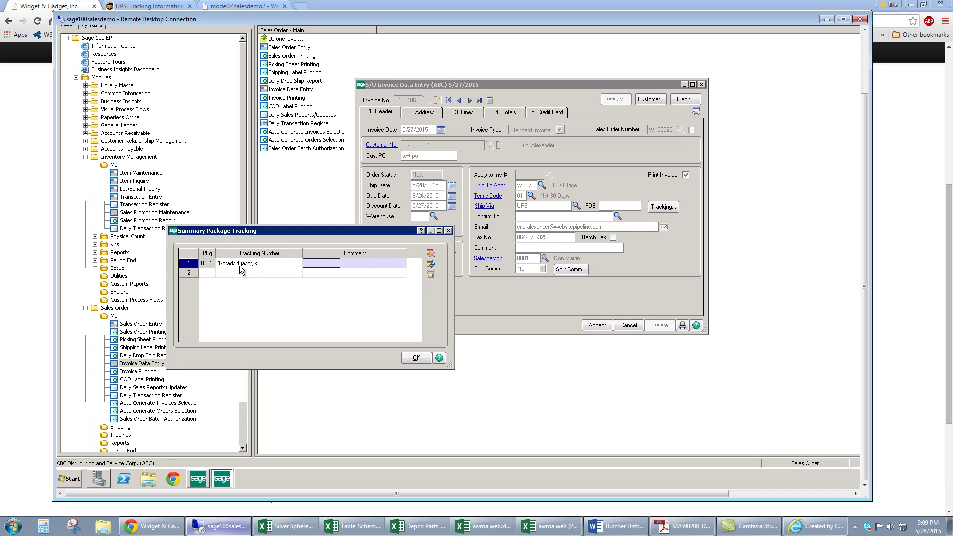
type("test comment")
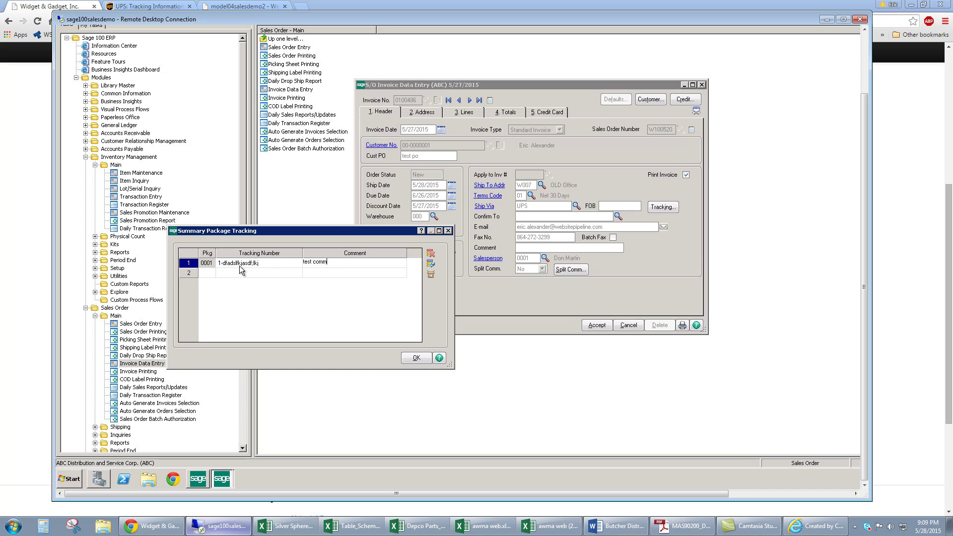
left_click(421, 361)
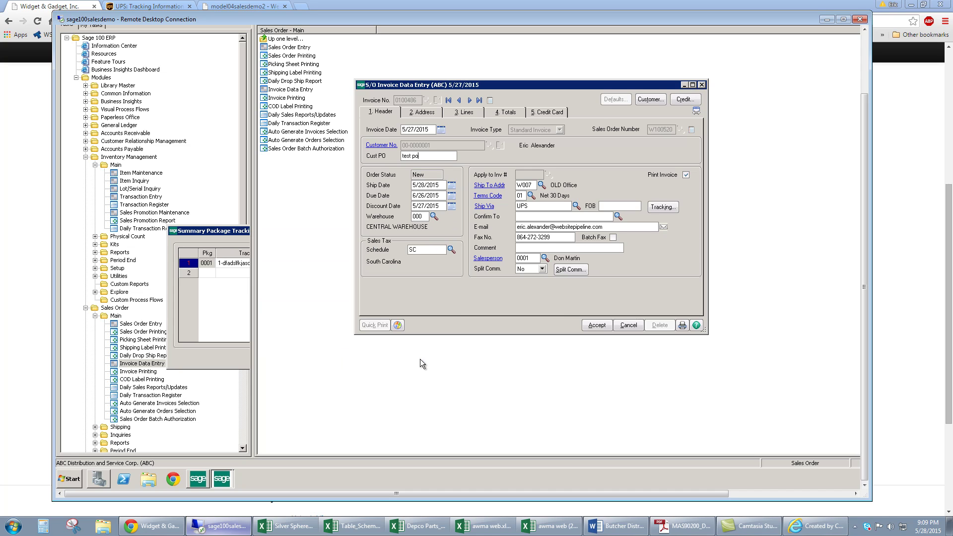
- Ship the complete order on the Lines tab, check the 913.00 total and accept the invoice
left_click(423, 113)
left_click(466, 114)
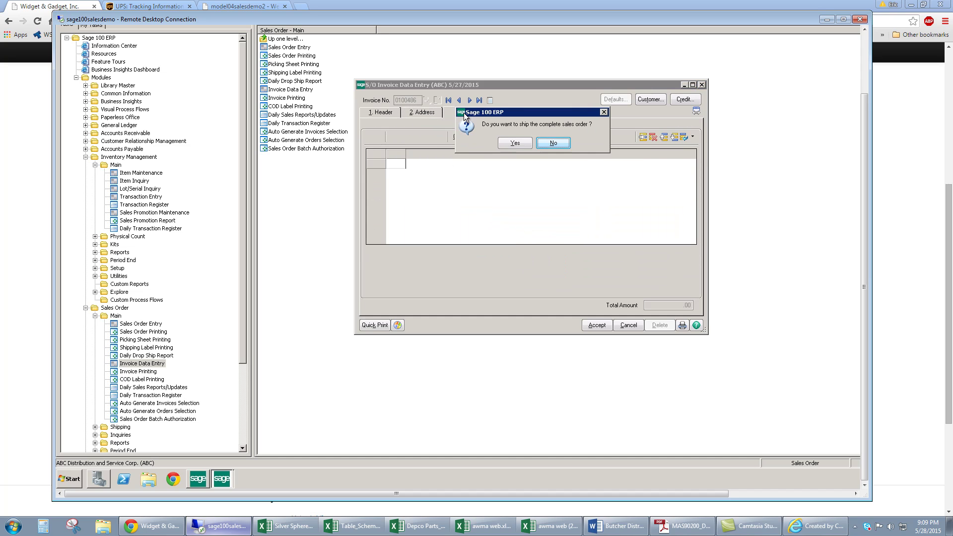
left_click(511, 143)
left_click(596, 328)
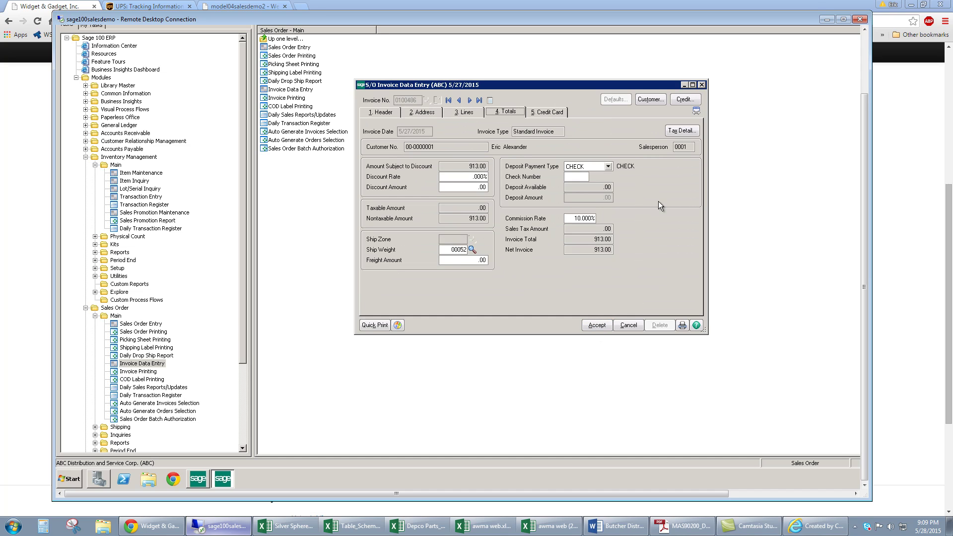
left_click(597, 325)
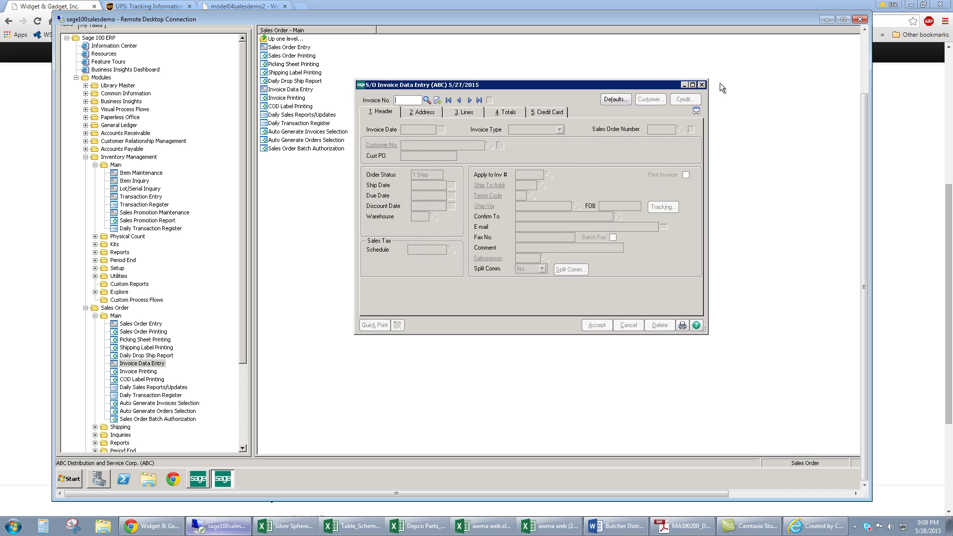
- Print the daily sales journal to XPS, overwriting asdfasdfasdf.xps
left_click(702, 84)
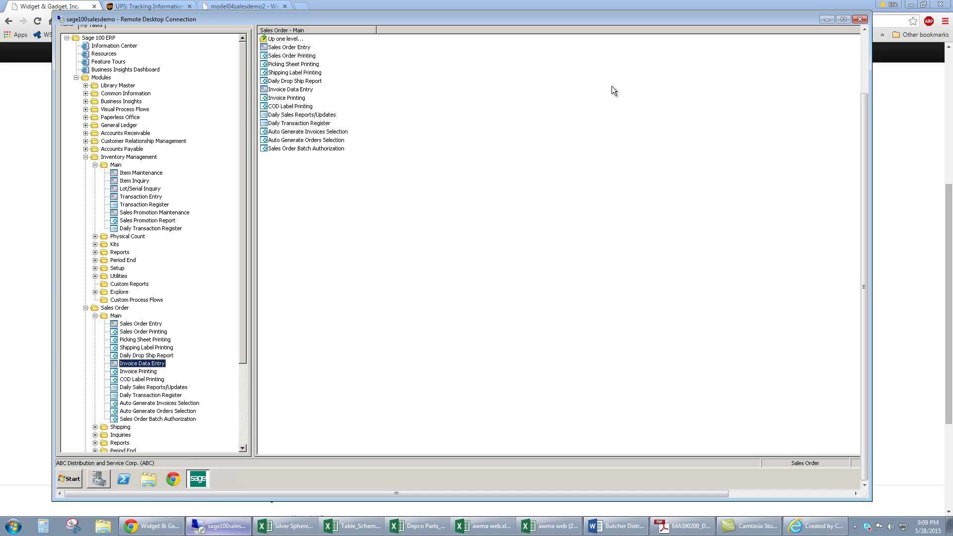
double_click(155, 387)
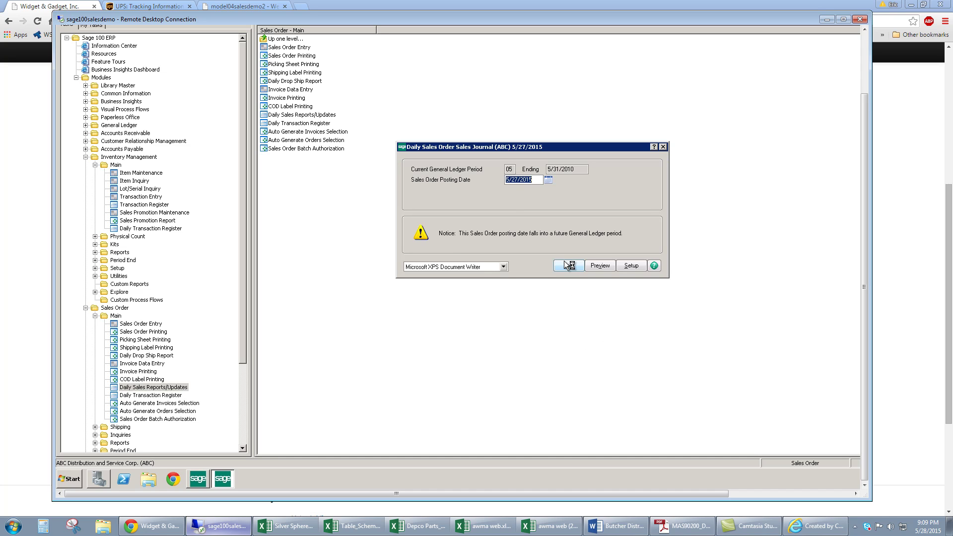
left_click(568, 266)
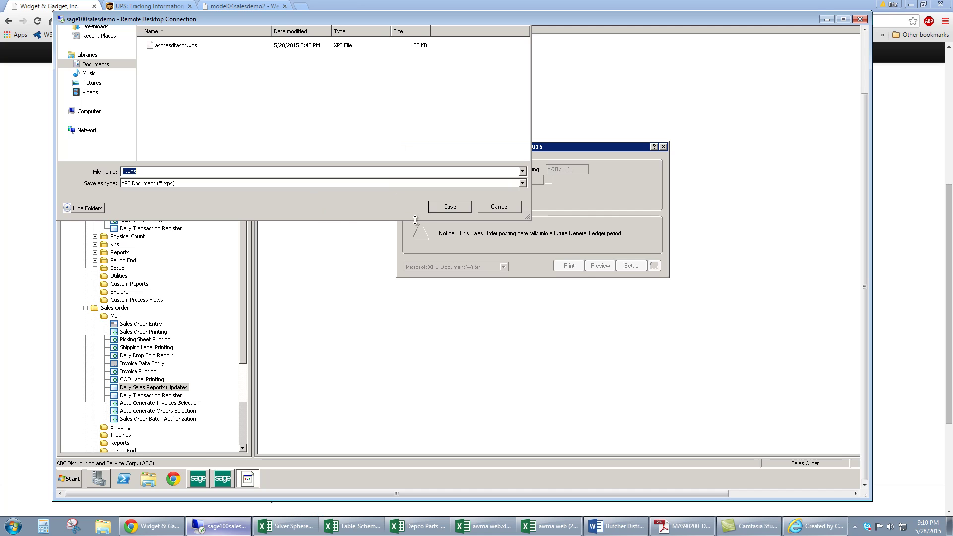
left_click(466, 208)
left_click(183, 47)
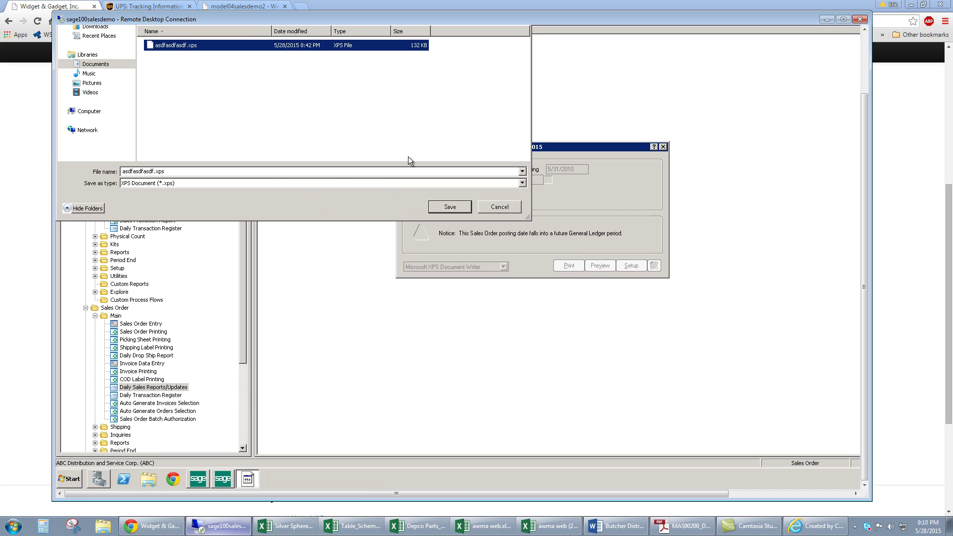
left_click(447, 206)
left_click(557, 219)
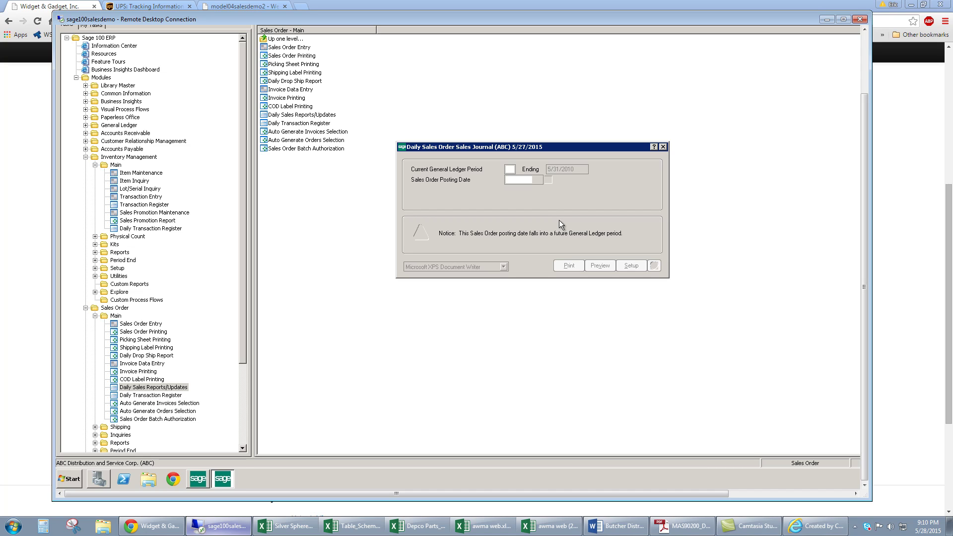
- Skip the Gross Profit Journal printout and post the daily sales journal update
left_click(534, 144)
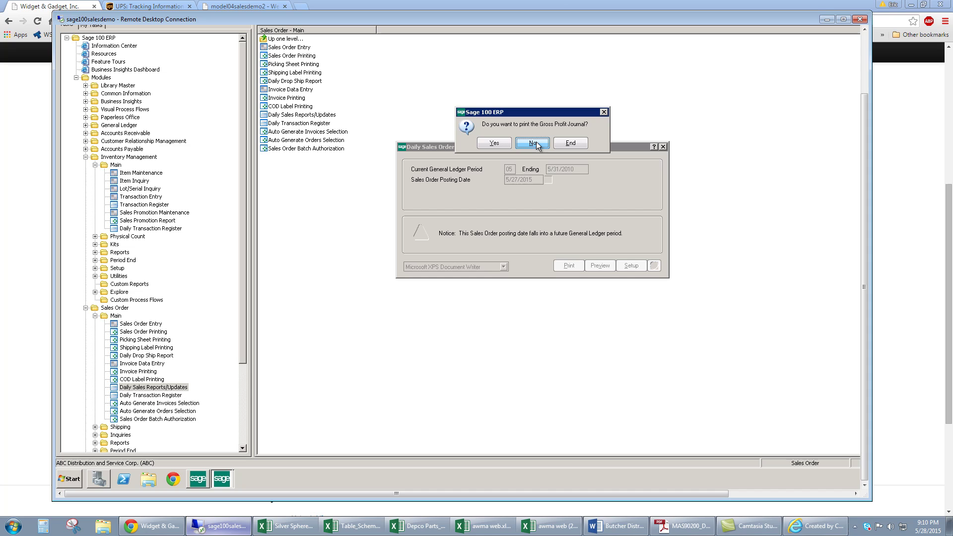
left_click(540, 143)
left_click(511, 144)
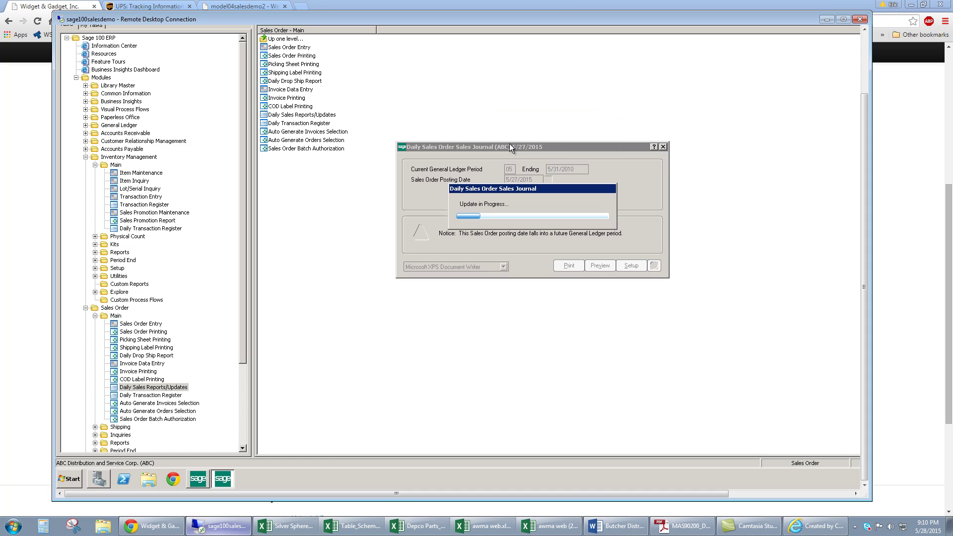
- Finish the Sage daily sales update, then return from the portal's sales order page to the Widget & Gadget home page
left_click(551, 145)
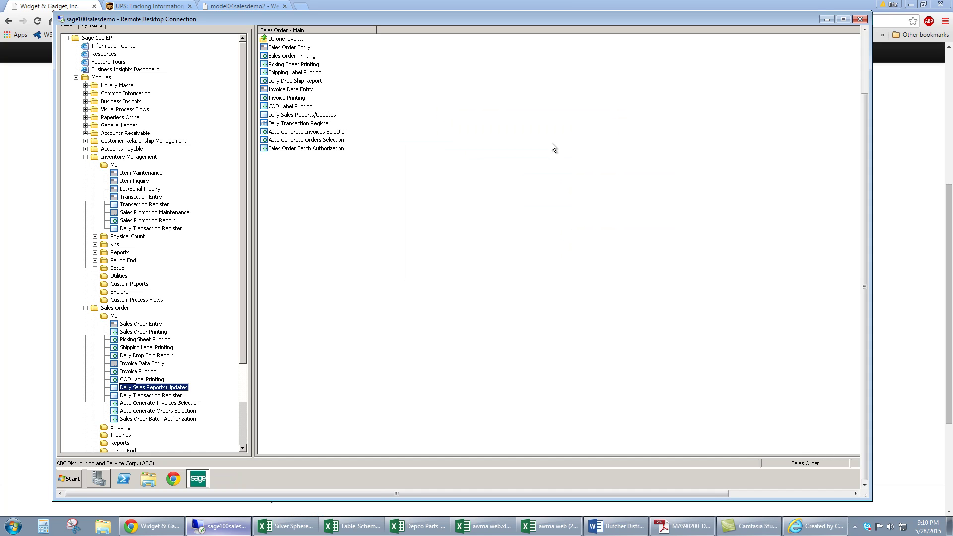
left_click(821, 22)
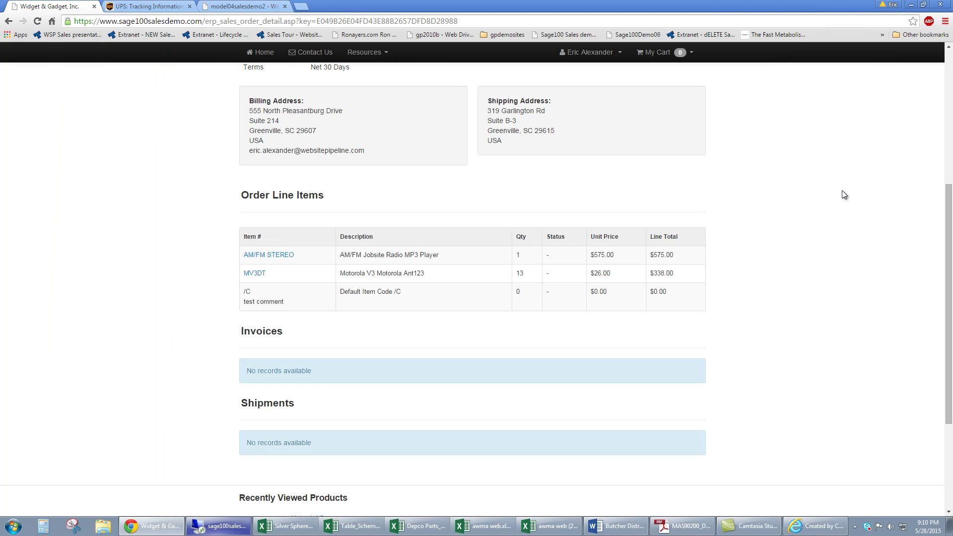
scroll(717, 441, "up", 5)
left_click(342, 83)
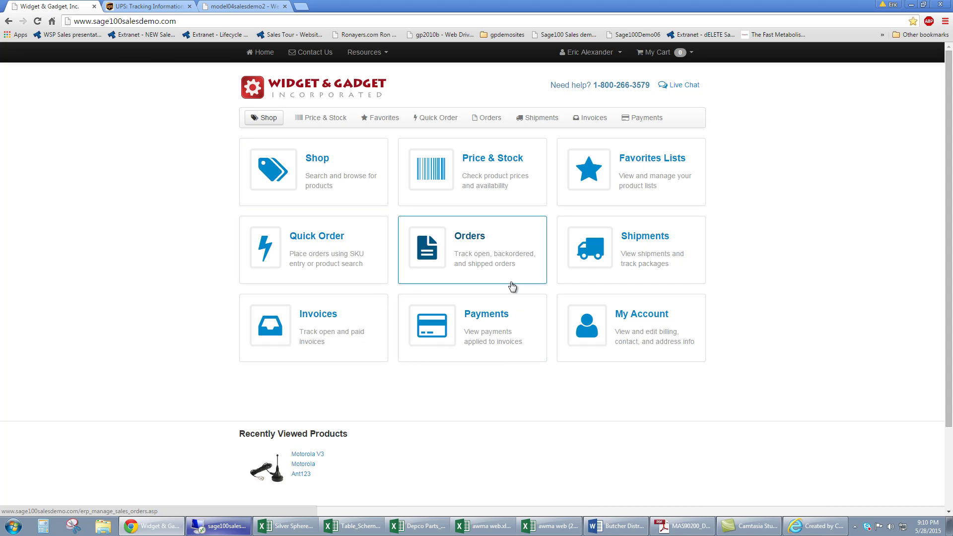
left_click(487, 238)
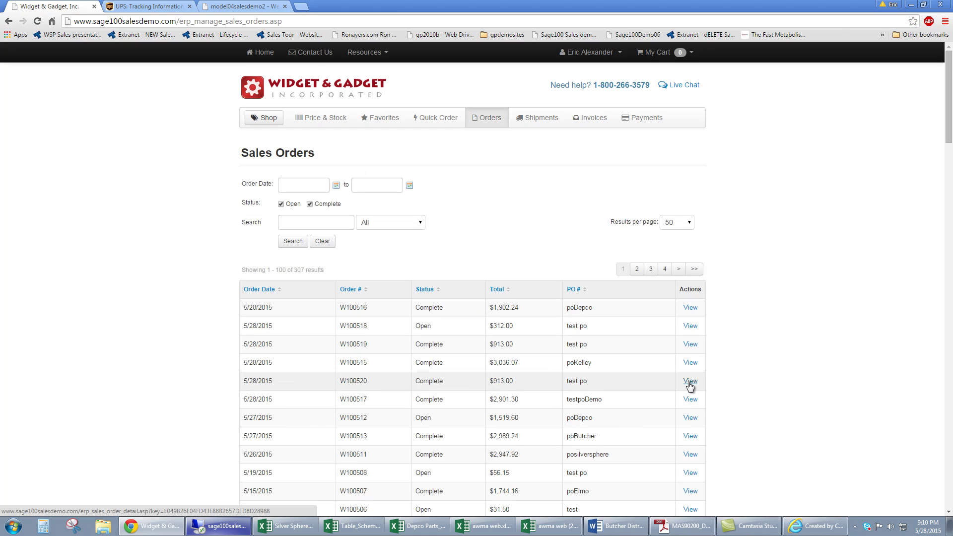
scroll(690, 387, "down", 3)
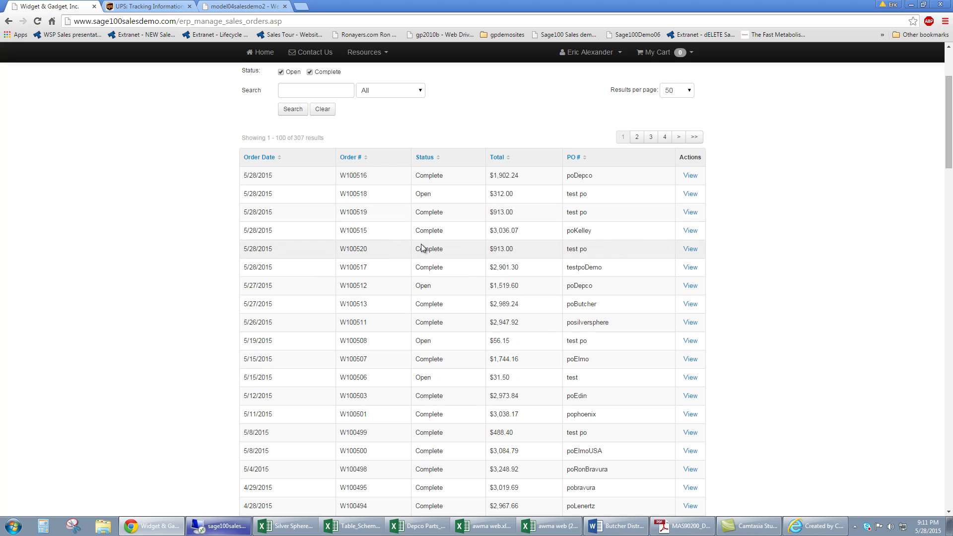
left_click(690, 251)
scroll(692, 287, "down", 9)
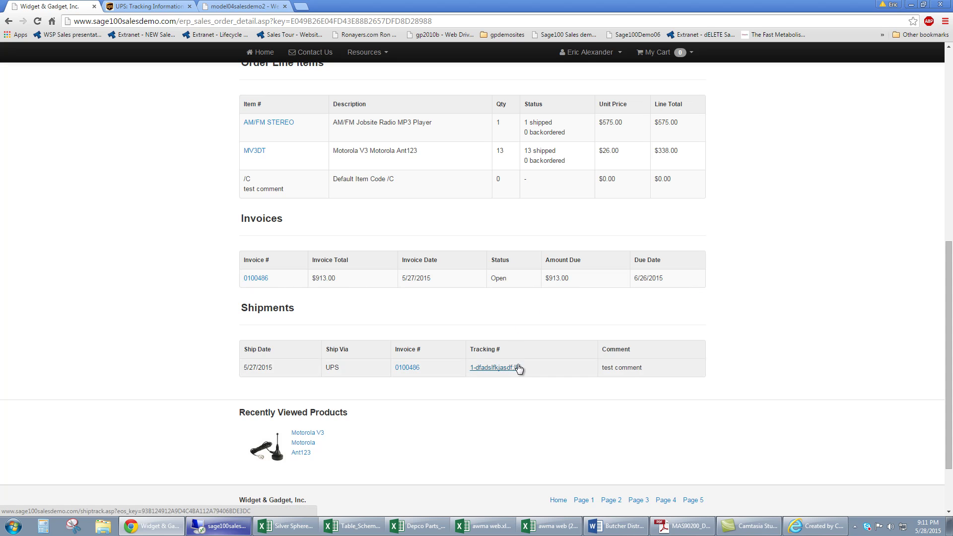
scroll(754, 383, "up", 8)
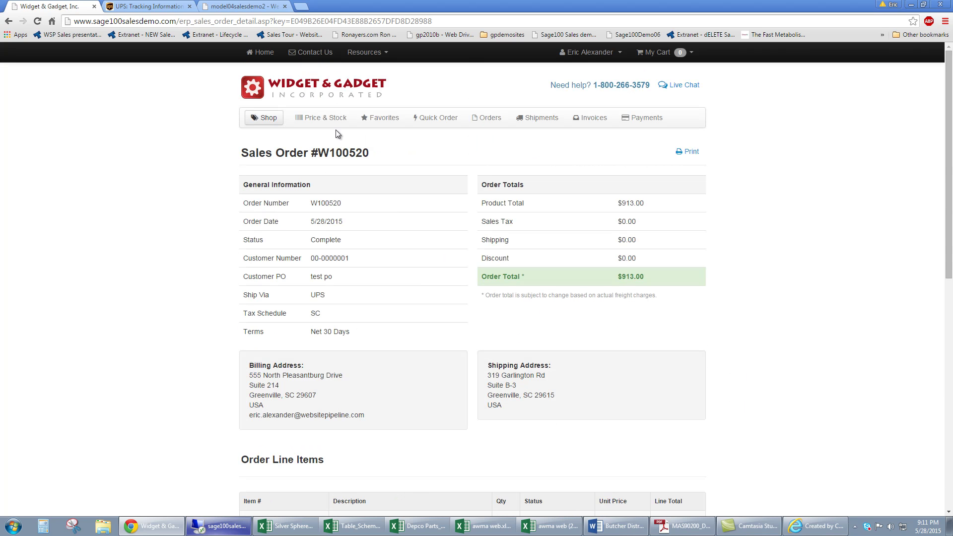
left_click(328, 83)
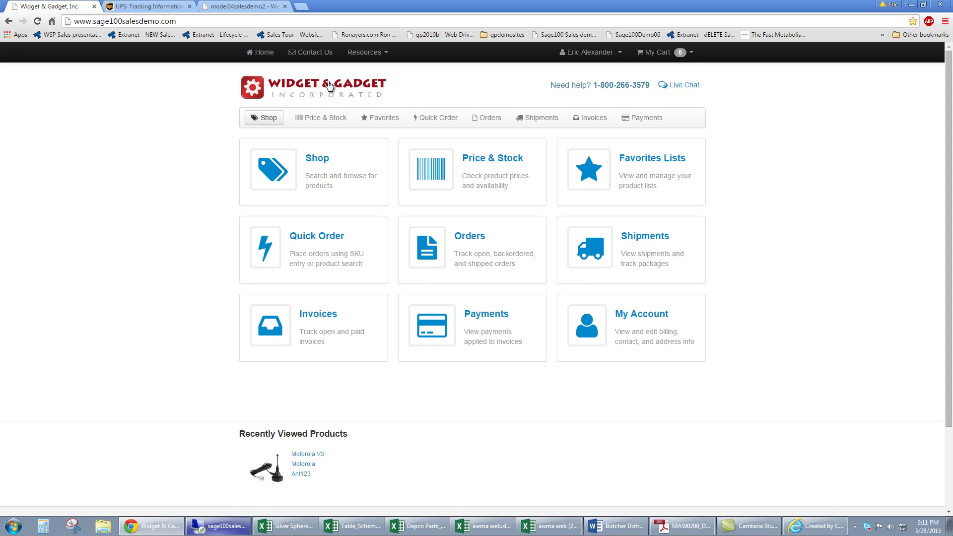
left_click(532, 118)
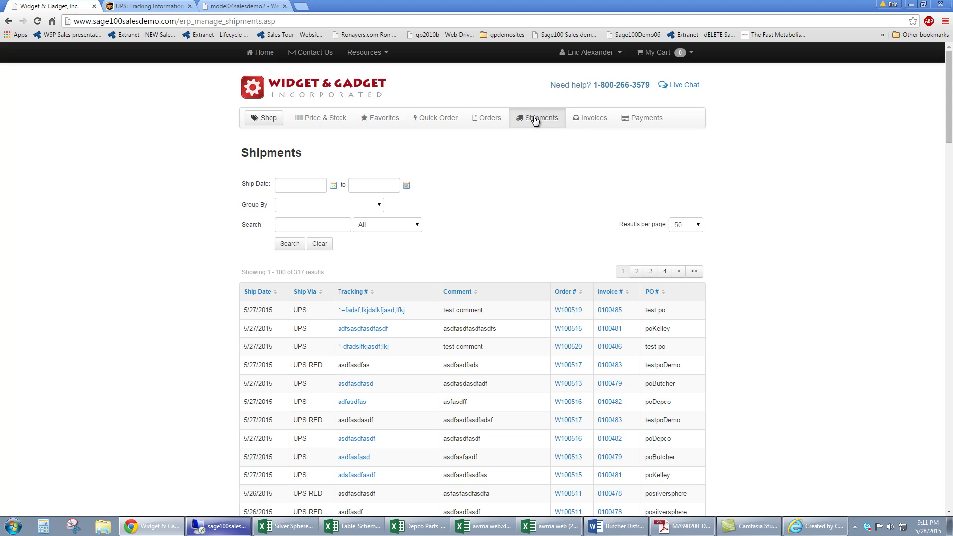
left_click(591, 121)
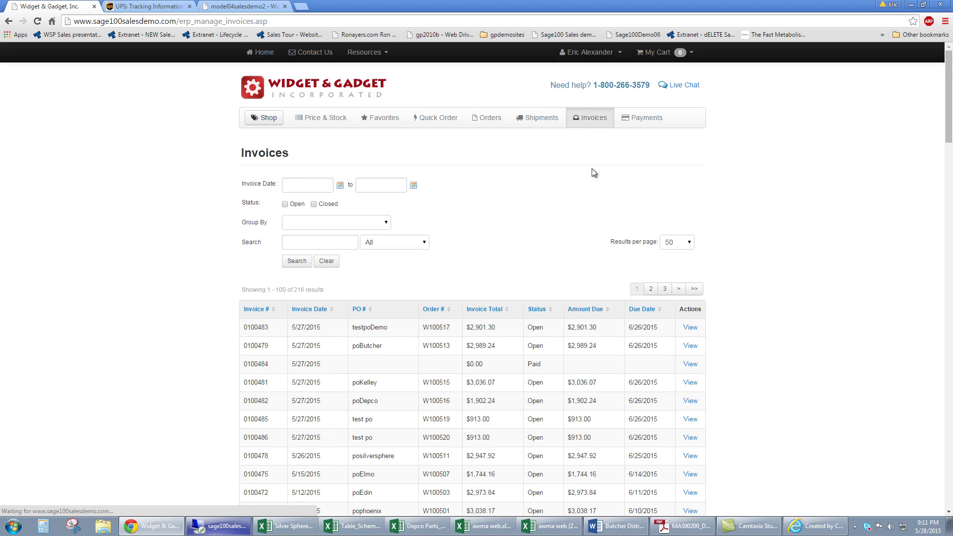
left_click(690, 328)
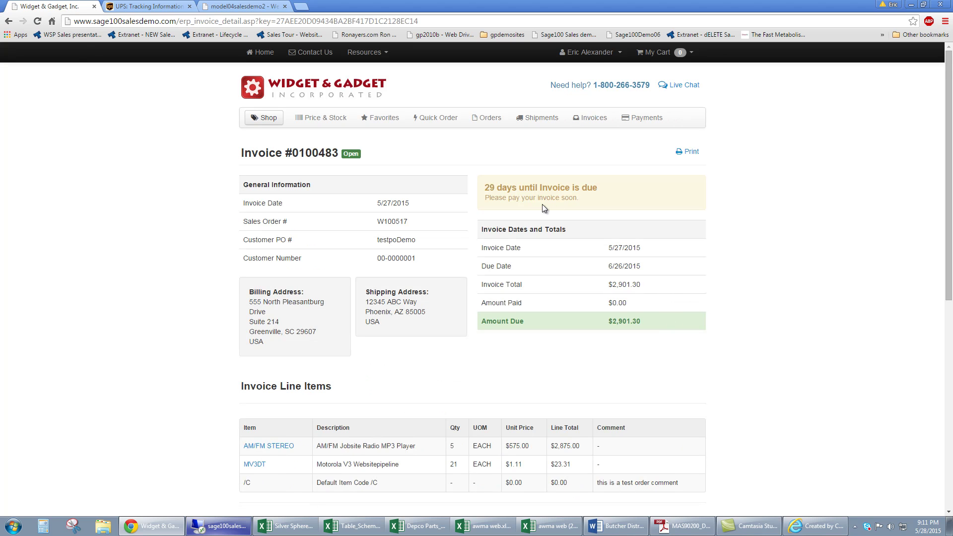
scroll(541, 258, "down", 5)
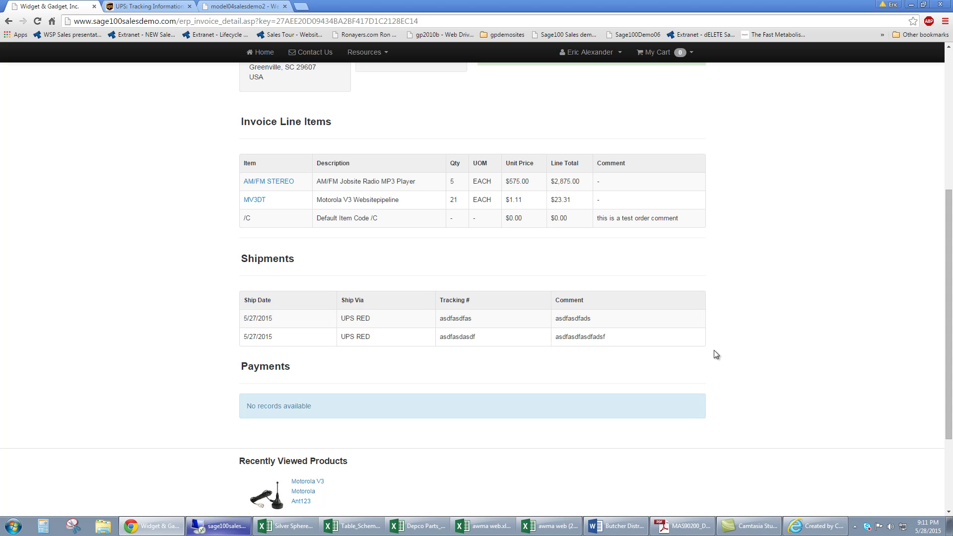
scroll(711, 357, "up", 5)
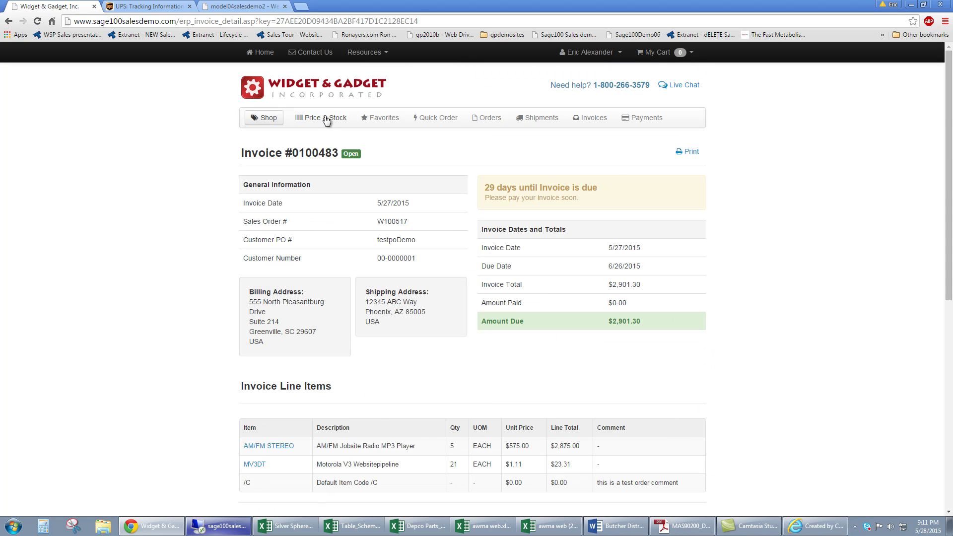
left_click(331, 90)
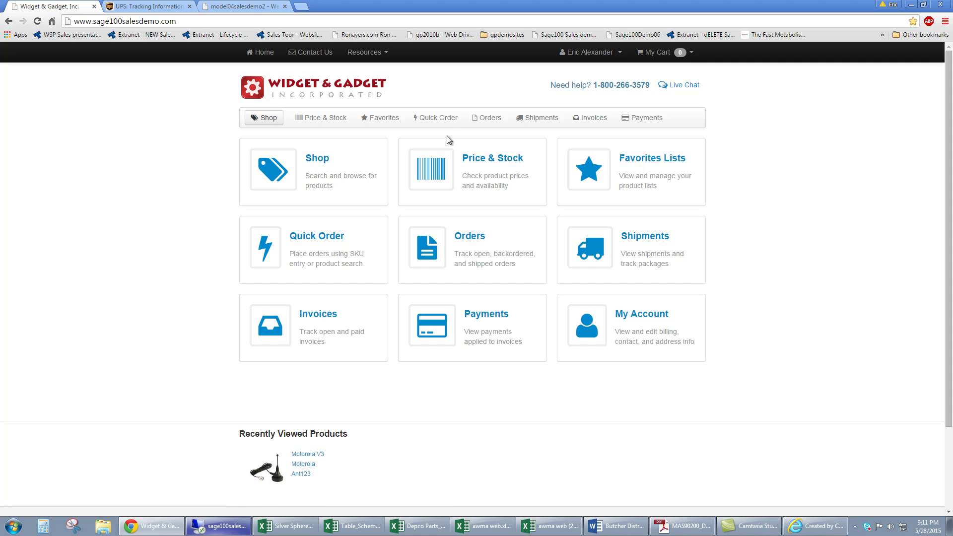